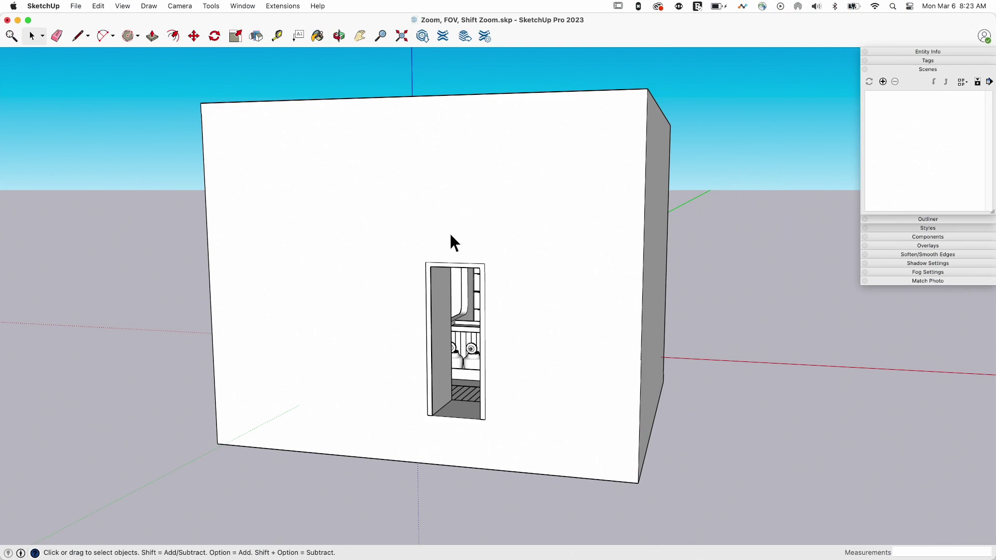
- Zoom through the doorway until the drawer walls, kettle counter and low bench fill the view
scroll(451, 236, "up", 10)
scroll(480, 242, "up", 10)
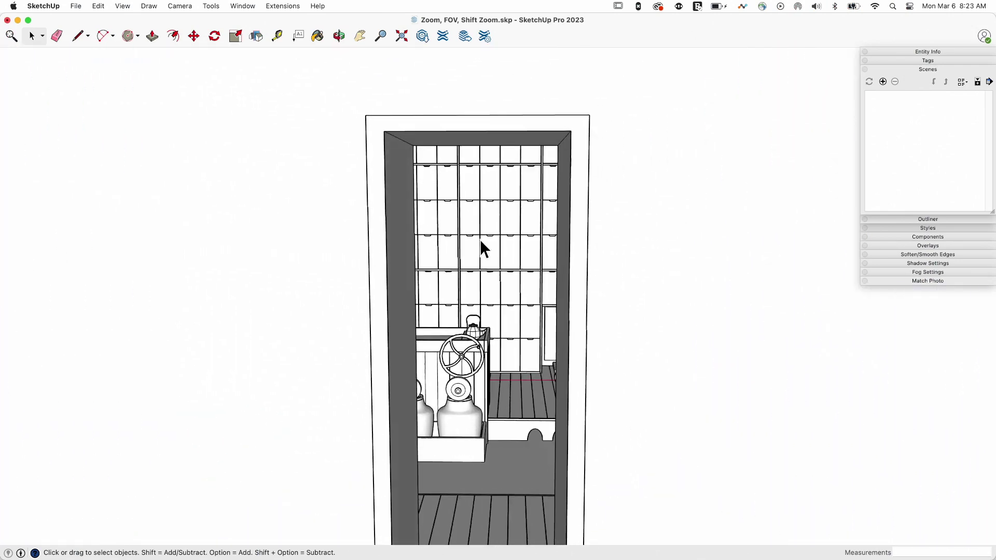
scroll(479, 237, "up", 8)
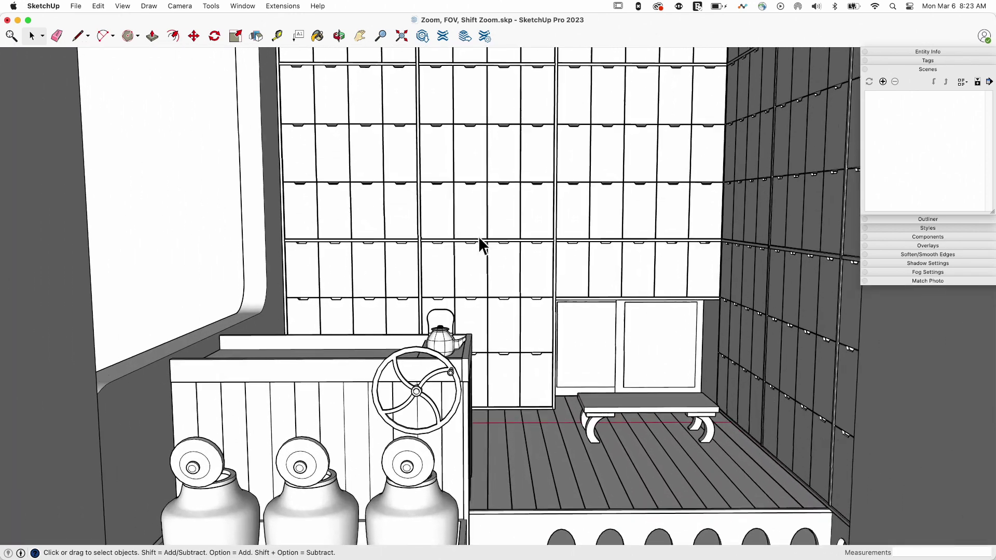
scroll(479, 236, "down", 5)
scroll(397, 375, "down", 6)
scroll(632, 136, "up", 6)
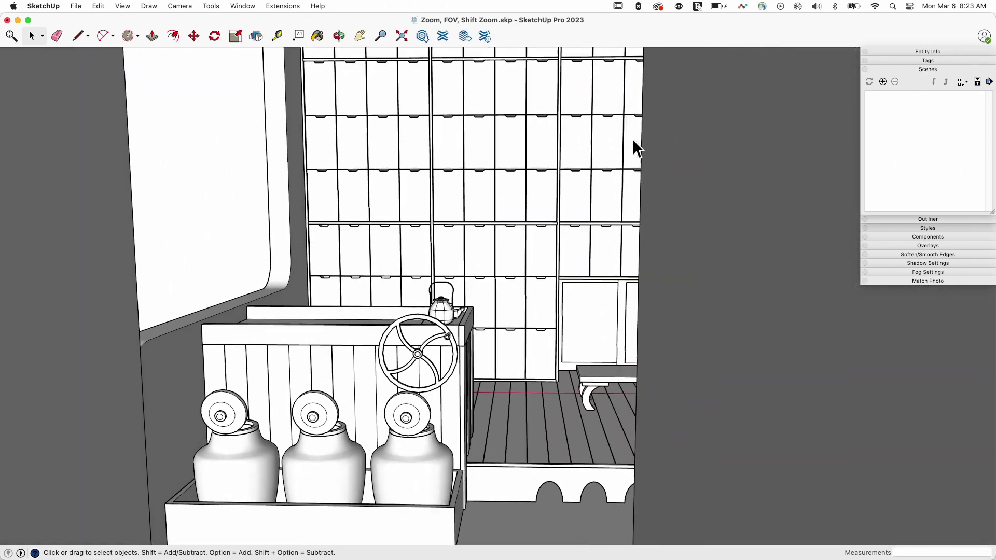
scroll(599, 133, "up", 8)
scroll(597, 133, "up", 10)
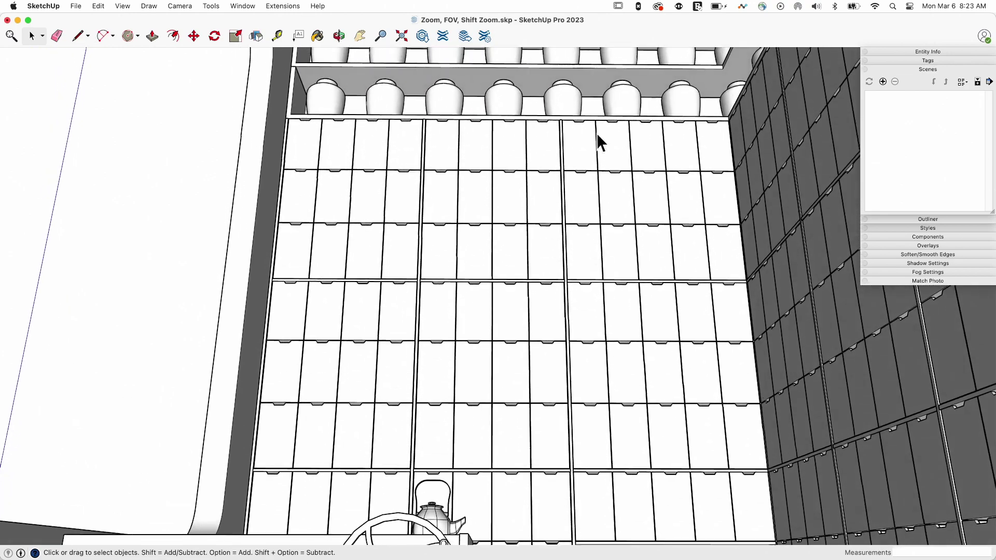
scroll(597, 135, "down", 5)
scroll(595, 134, "up", 10)
scroll(594, 134, "up", 5)
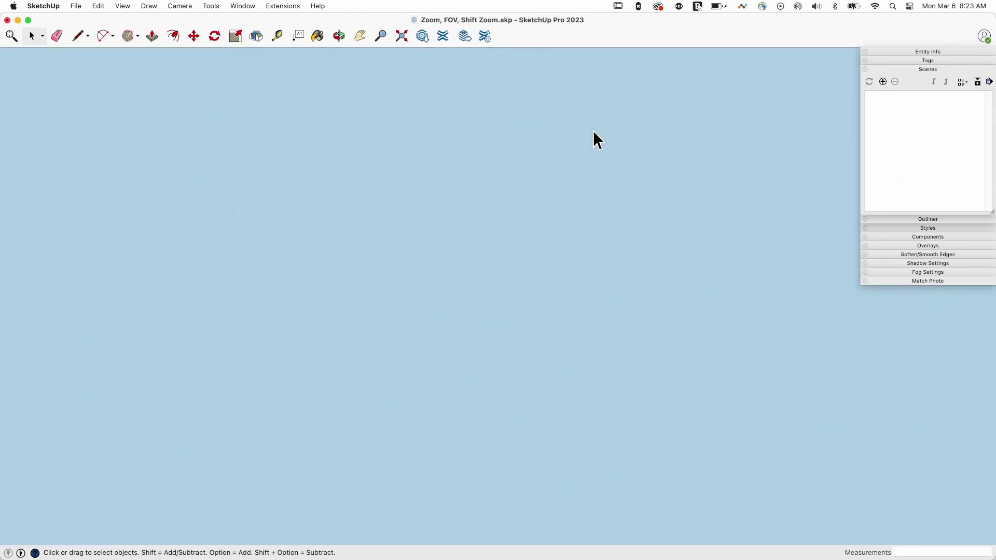
scroll(591, 186, "up", 10)
scroll(585, 189, "down", 5)
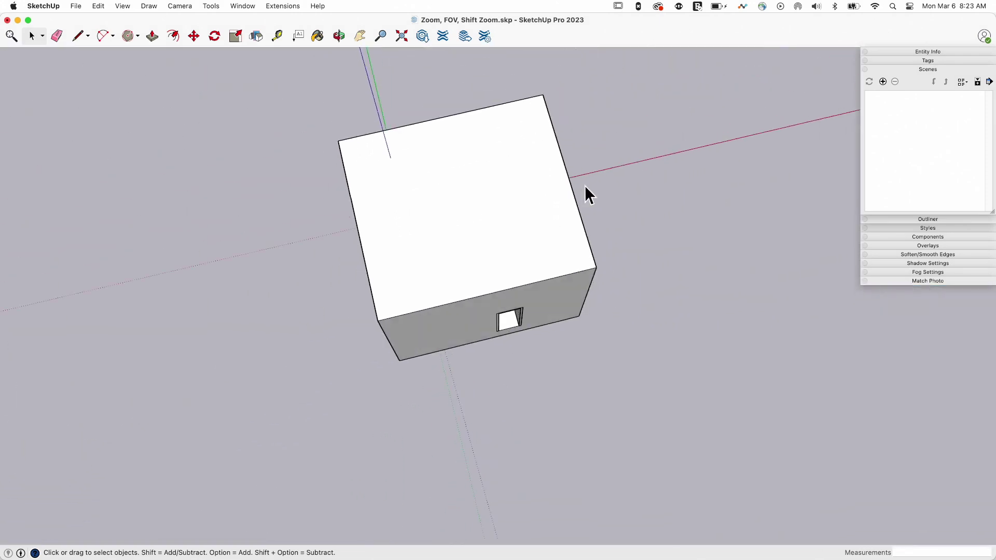
scroll(582, 190, "up", 8)
scroll(580, 189, "up", 10)
scroll(553, 164, "down", 5)
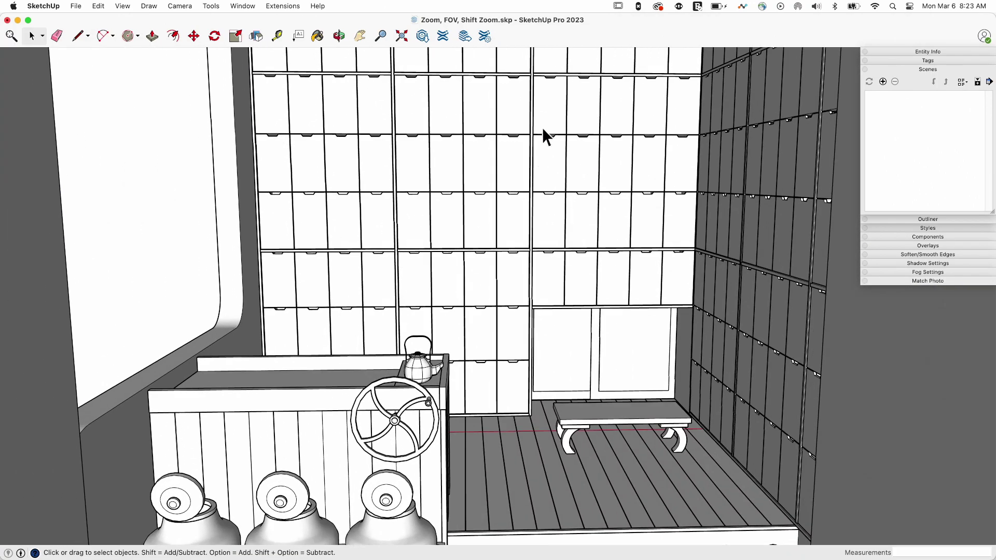
scroll(809, 338, "up", 3)
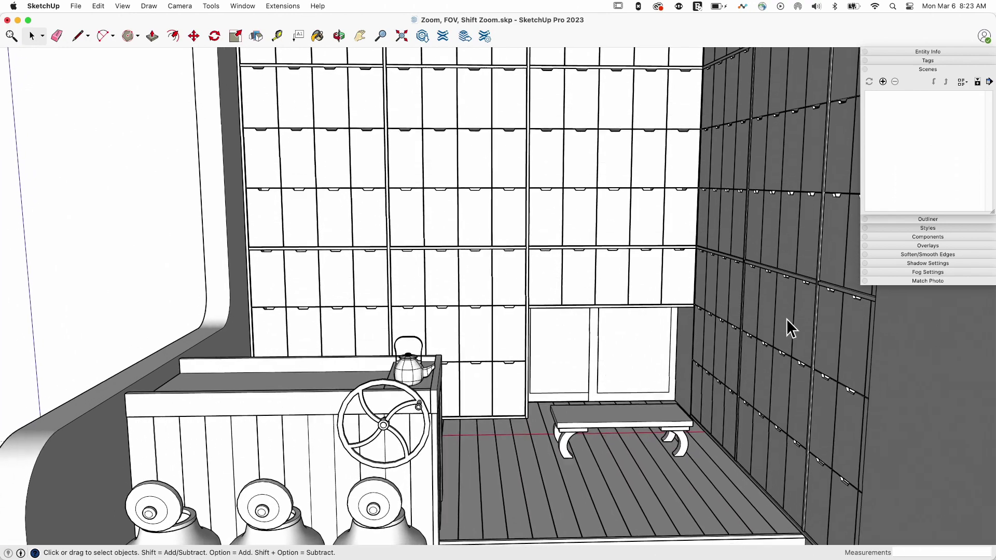
scroll(786, 319, "down", 10)
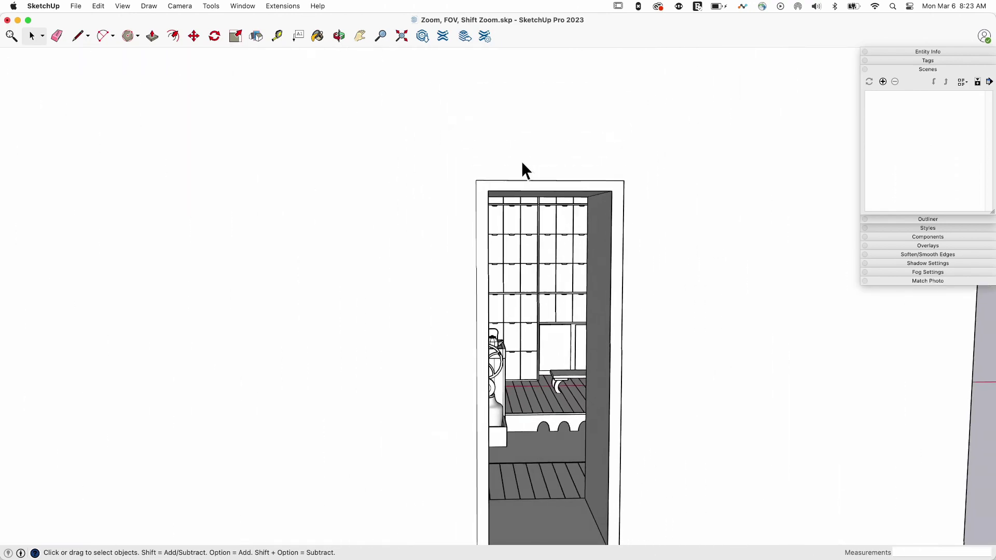
scroll(494, 136, "down", 5)
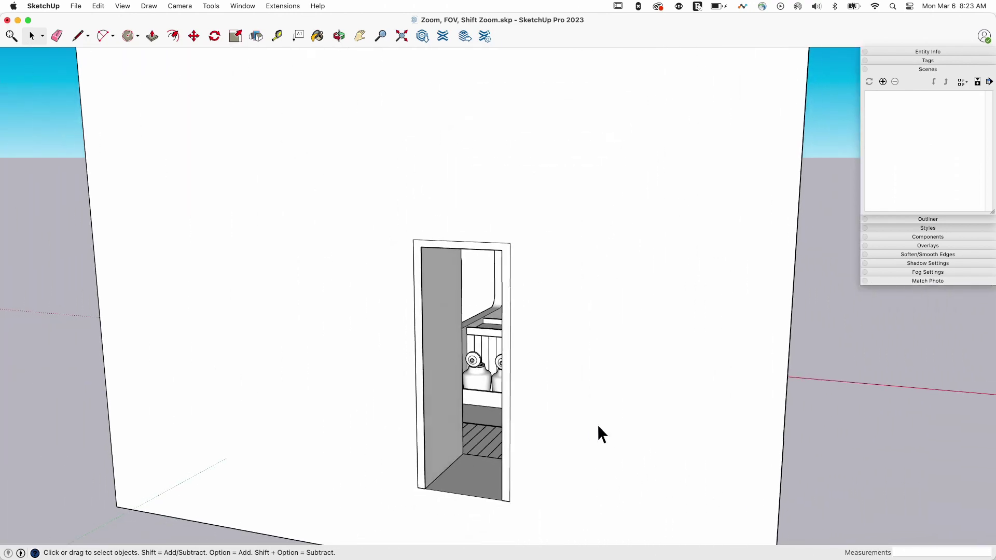
scroll(521, 273, "up", 8)
scroll(454, 244, "up", 10)
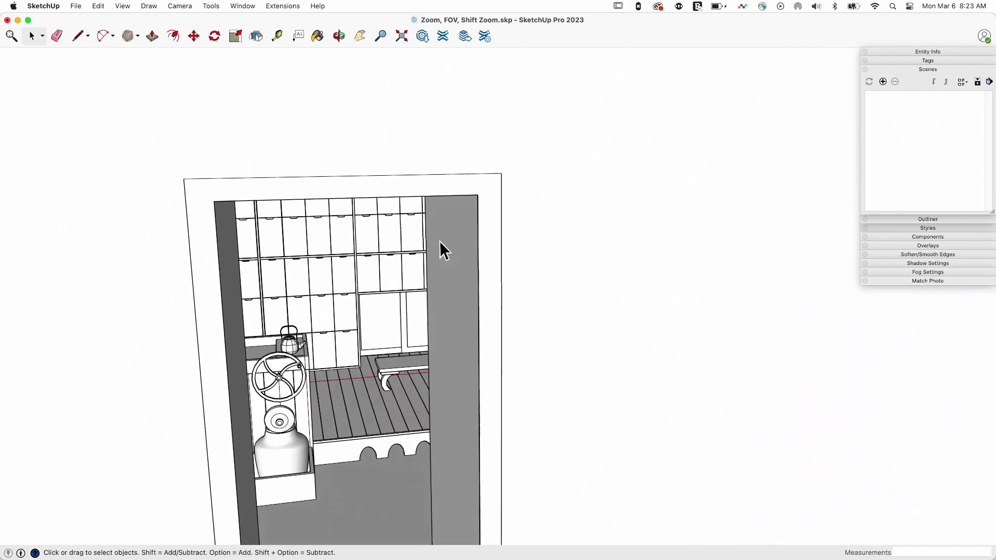
scroll(428, 234, "up", 10)
scroll(428, 232, "up", 10)
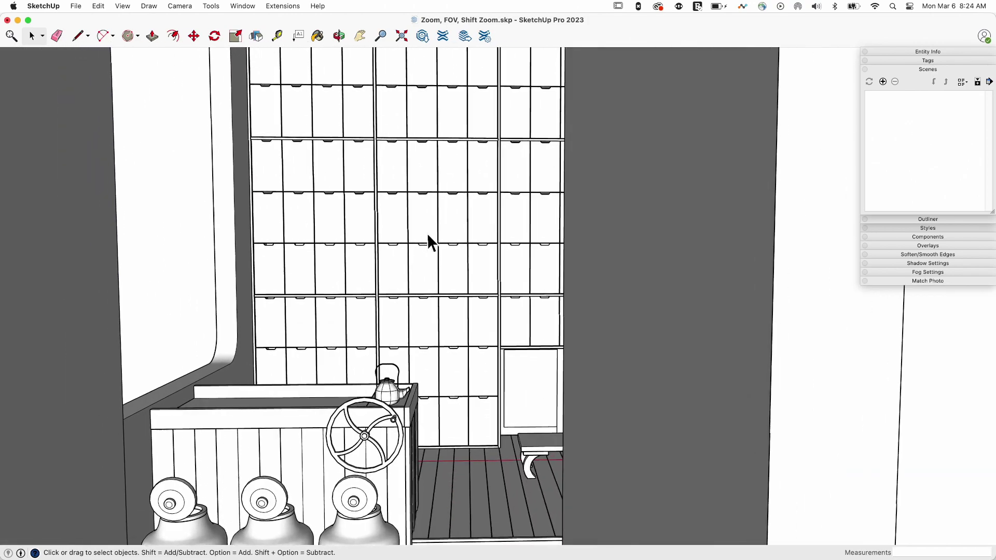
scroll(427, 238, "up", 10)
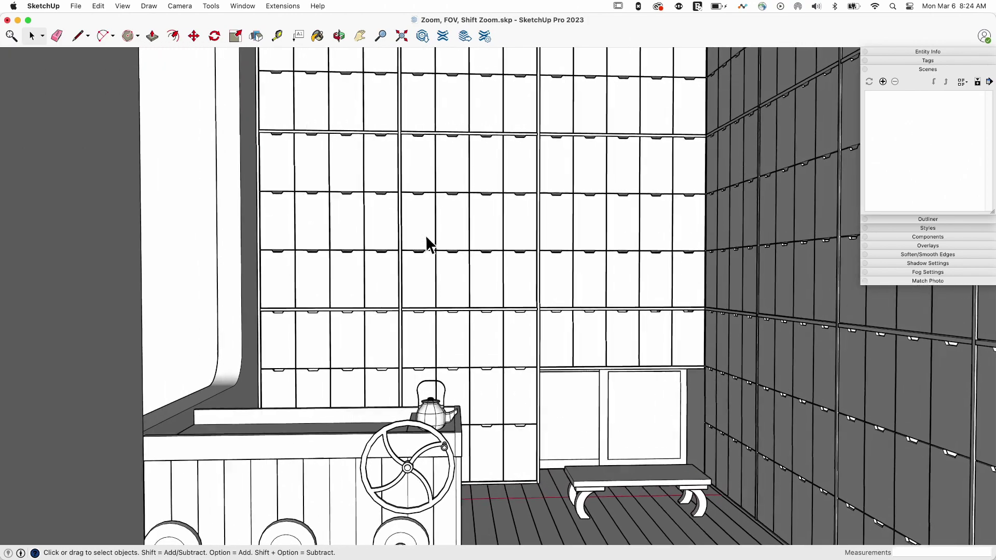
scroll(425, 235, "down", 5)
scroll(427, 244, "up", 5)
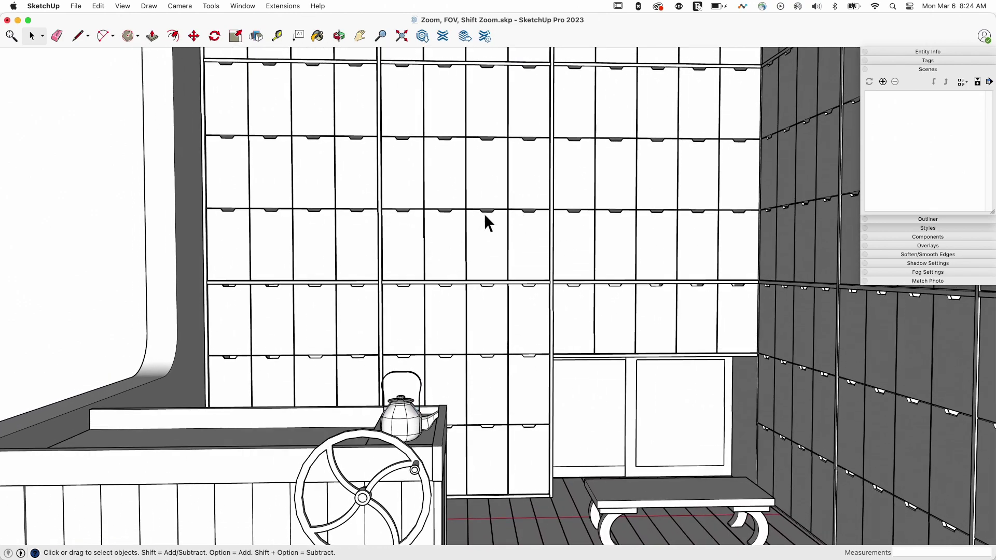
- Switch to the Zoom tool and zoom in and out on the drawers
left_click(380, 33)
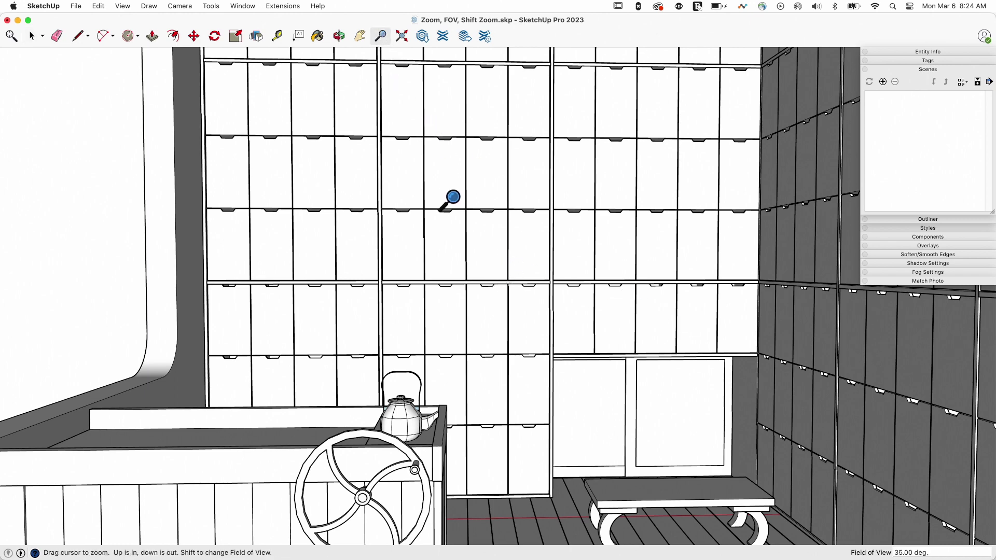
scroll(450, 199, "up", 8)
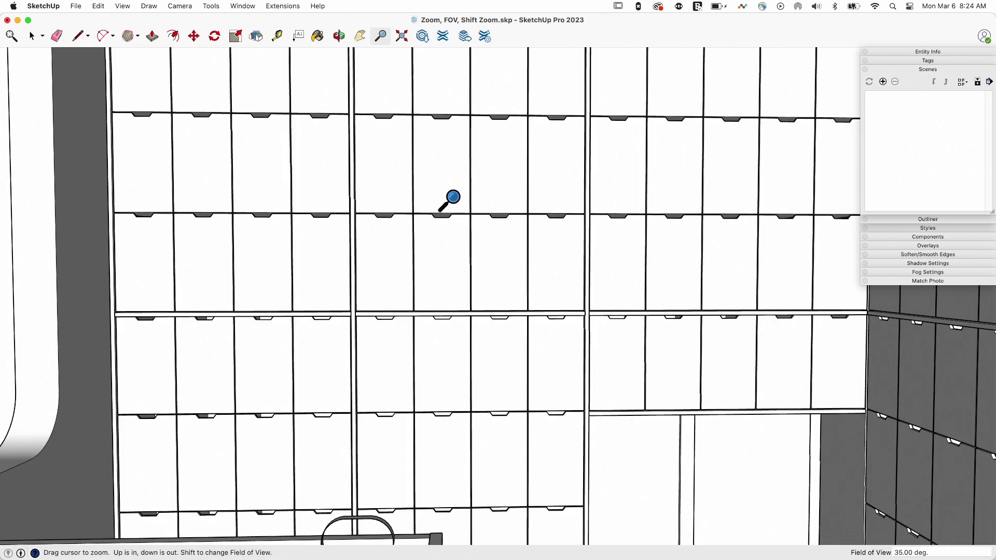
scroll(450, 200, "up", 2)
scroll(449, 200, "down", 4)
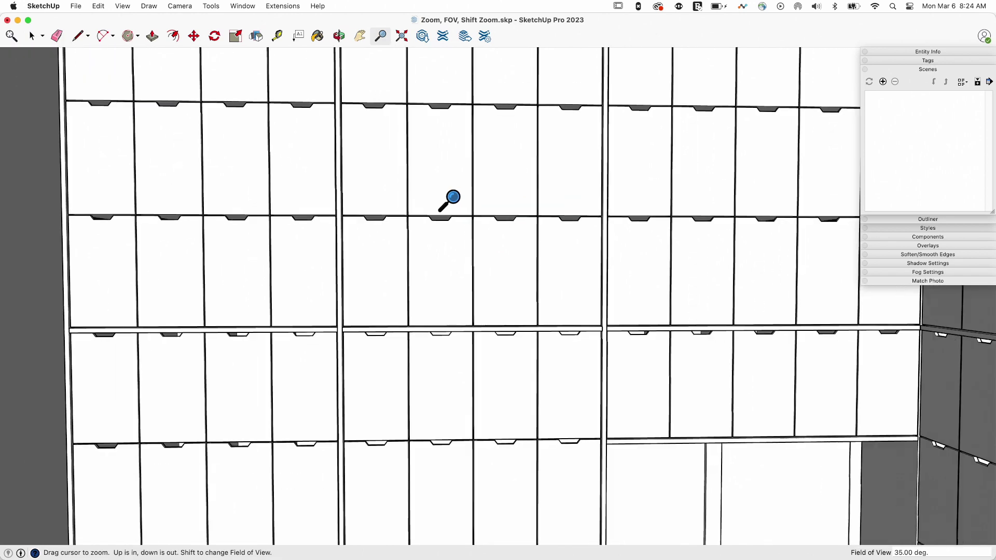
scroll(449, 200, "down", 2)
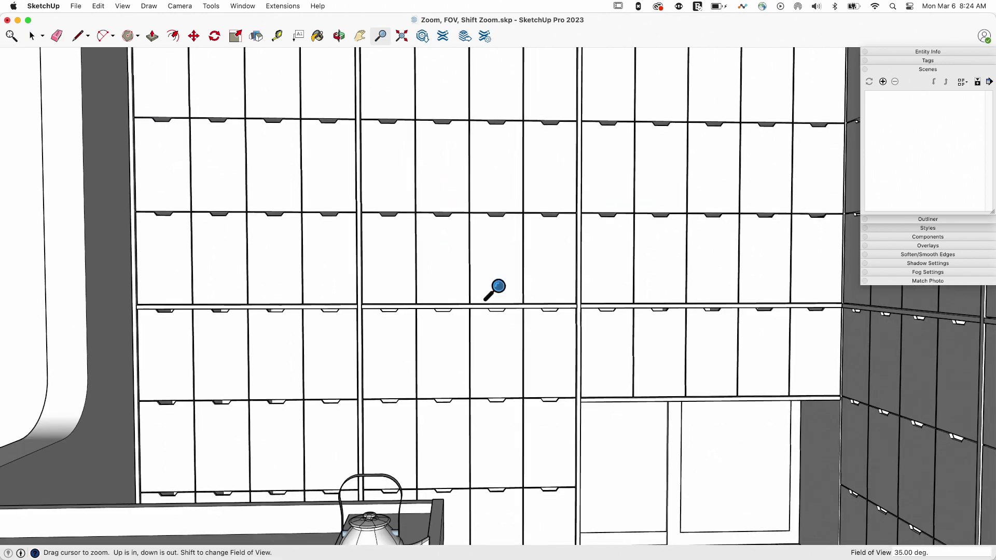
left_click_drag(463, 173, 436, 224)
scroll(436, 224, "up", 4)
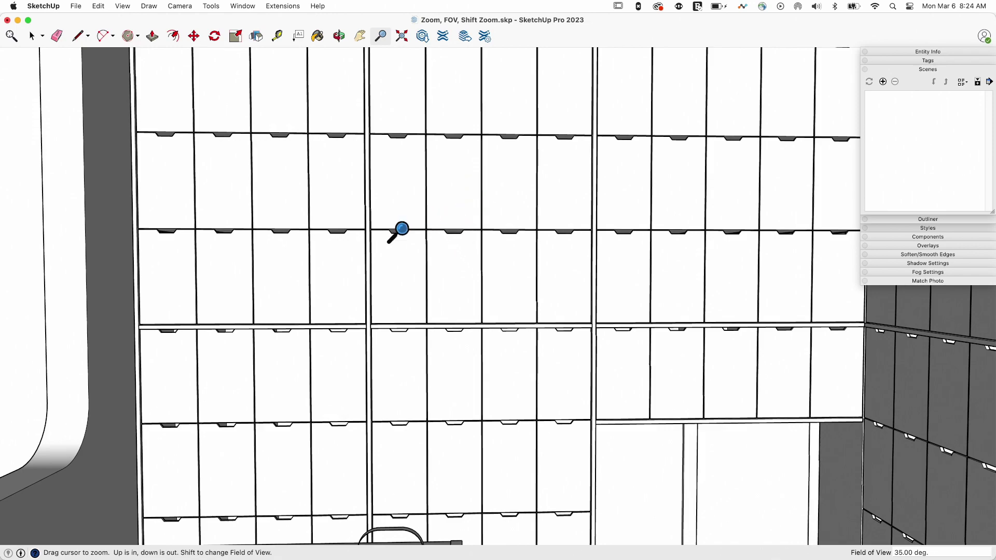
- Pull back to frame the drawer-lined wall above the kettle counter, keeping 35.00 degrees
mouse_move(399, 243)
middle_mouse_down()
mouse_move(440, 253)
mouse_move(418, 237)
middle_mouse_up()
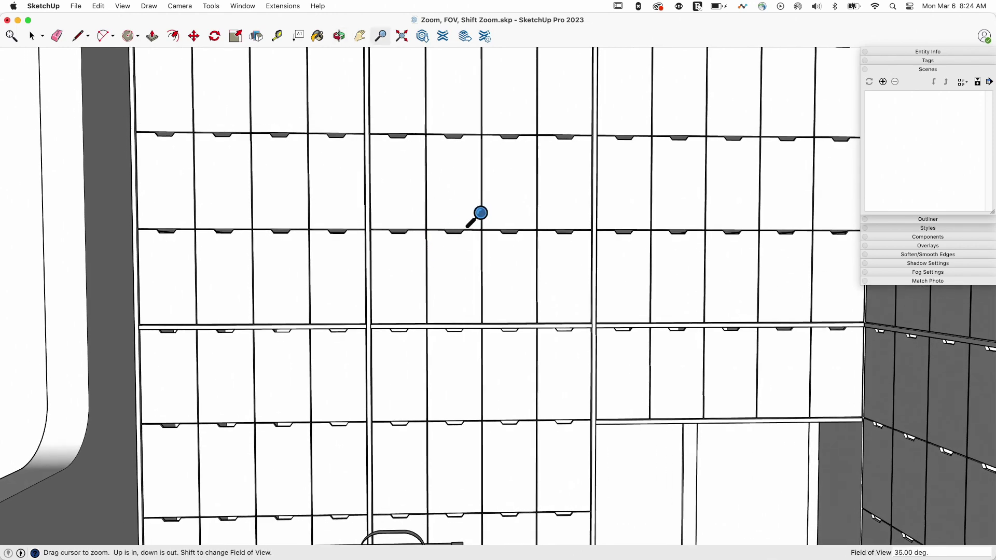
scroll(480, 213, "up", 1)
scroll(480, 213, "down", 3)
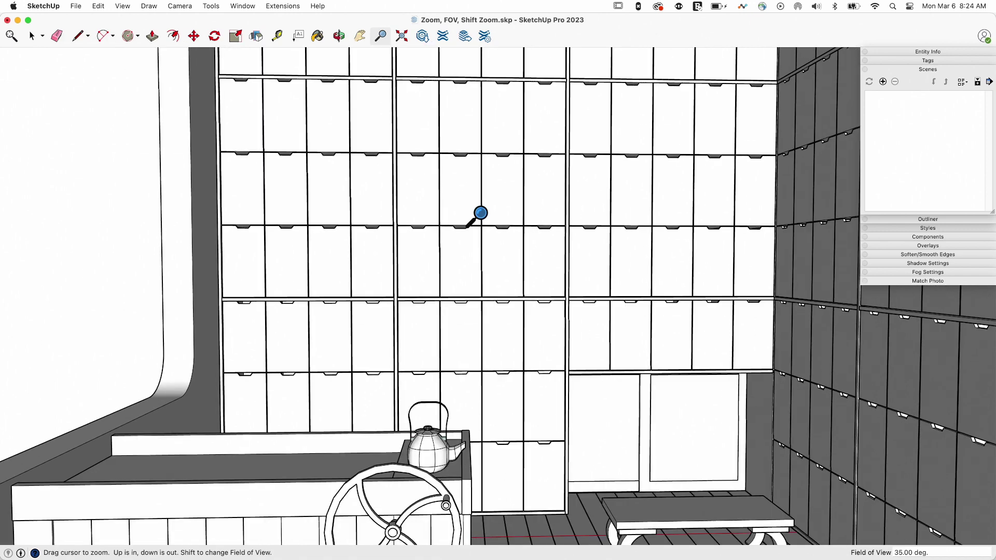
scroll(480, 213, "up", 4)
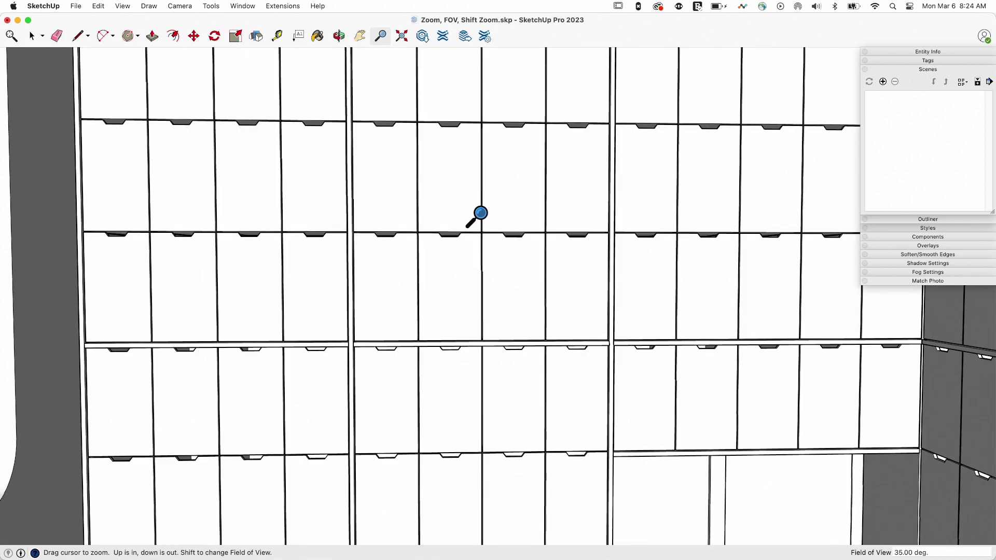
scroll(481, 213, "up", 3)
scroll(480, 213, "down", 2)
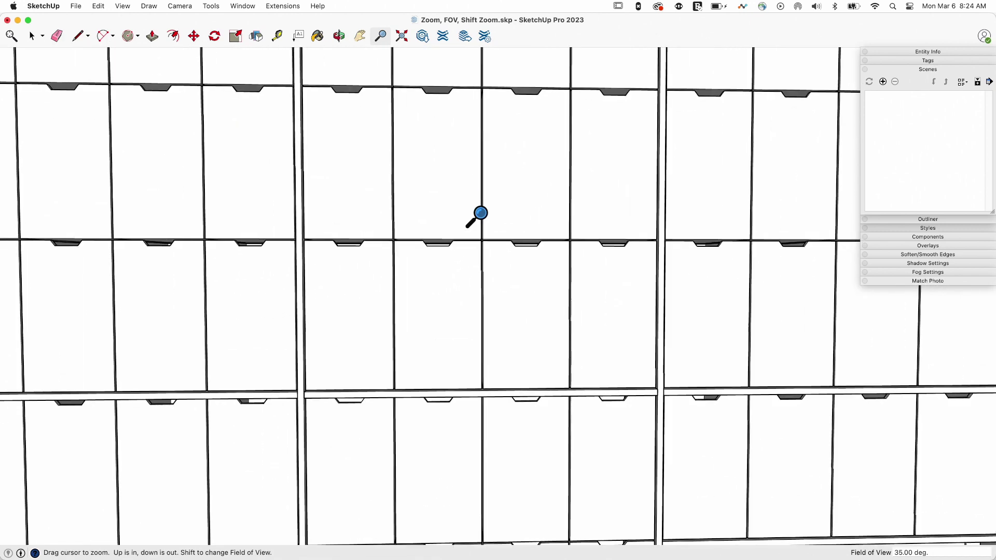
scroll(480, 213, "down", 2)
scroll(481, 213, "down", 3)
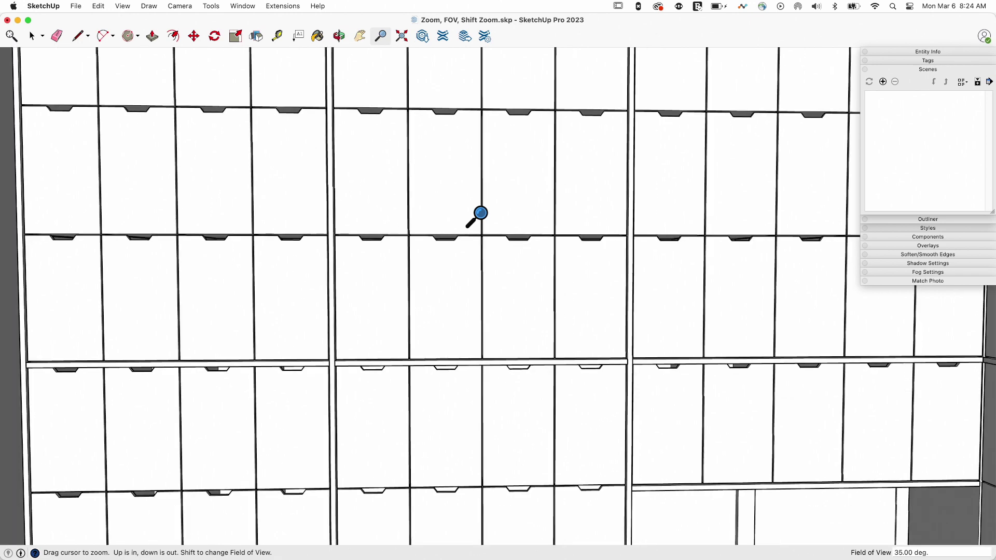
scroll(480, 213, "down", 6)
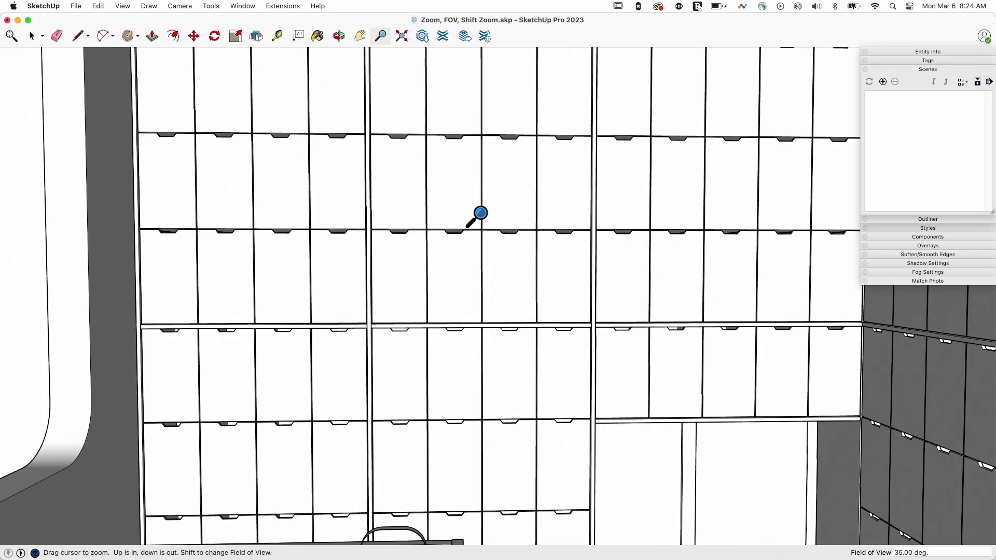
scroll(480, 213, "down", 8)
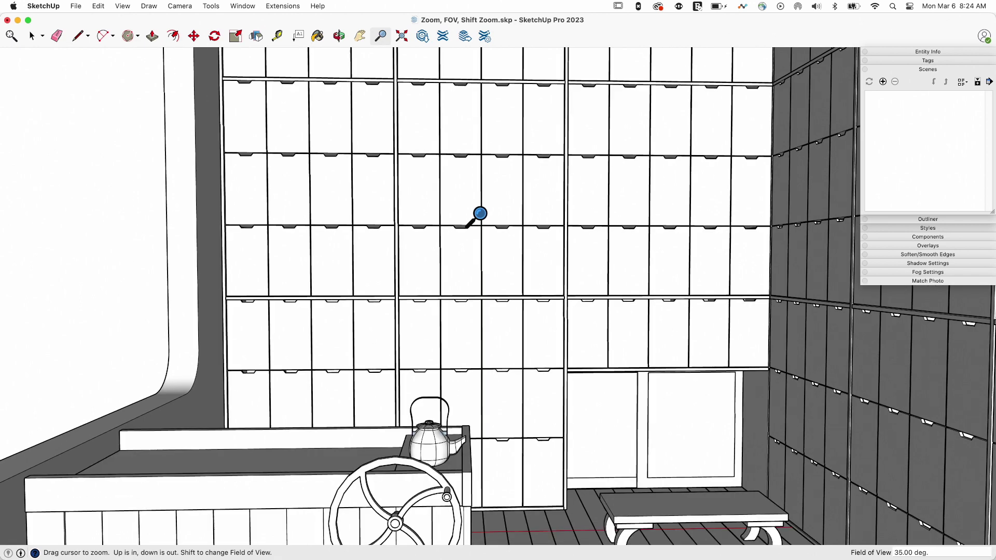
scroll(481, 213, "down", 2)
scroll(481, 213, "up", 8)
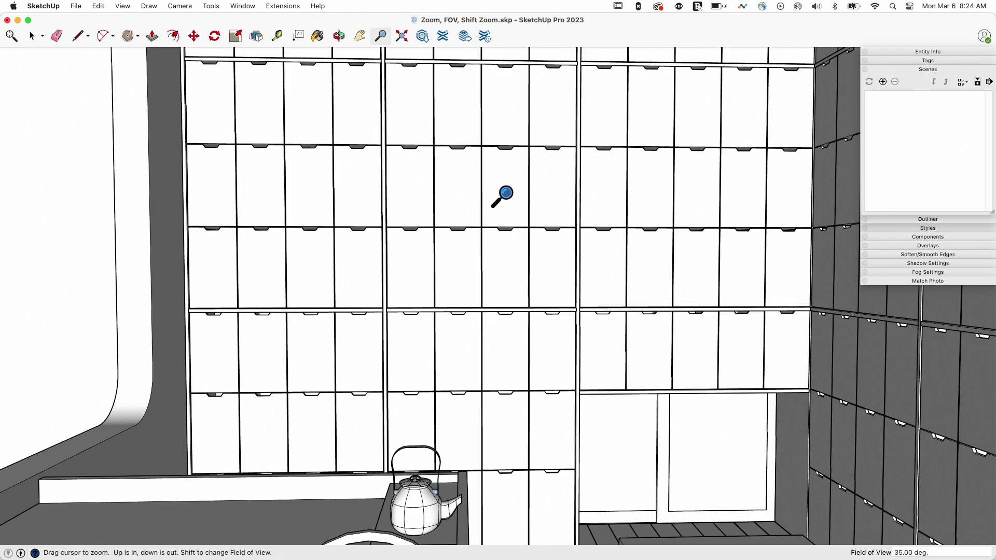
- Zoom in and out on the drawer wall, briefly revealing the kettle, wheel and bench
left_click_drag(502, 196, 491, 150)
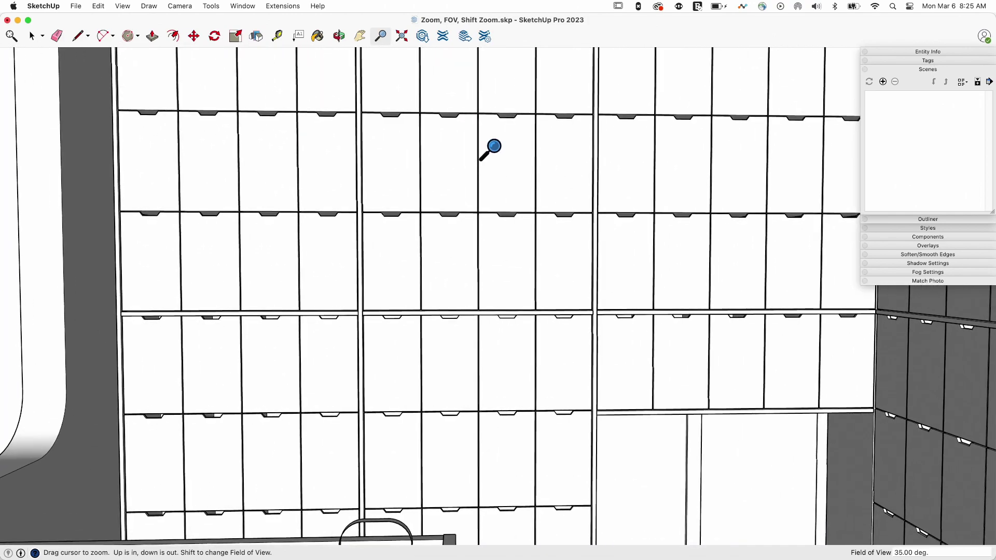
left_click_drag(491, 150, 516, 431)
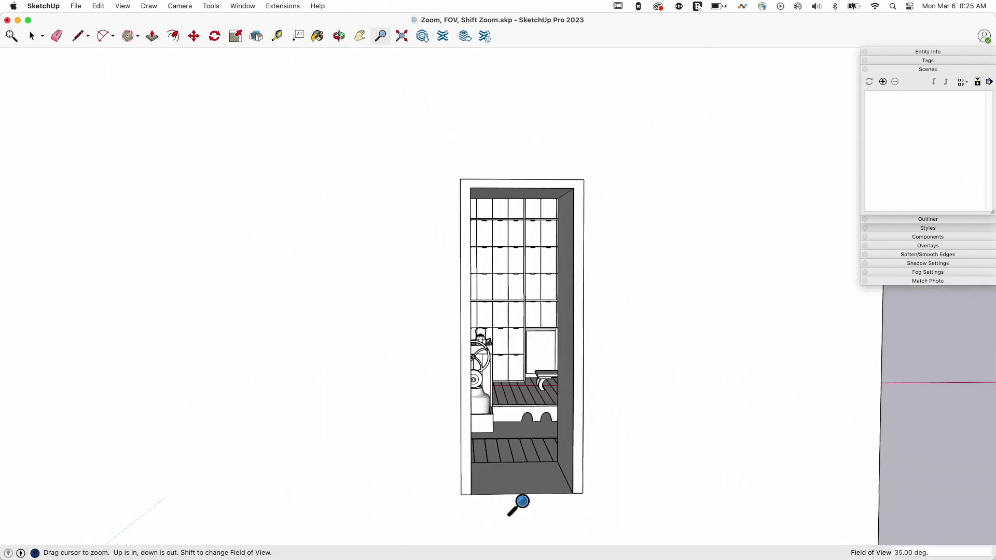
left_click_drag(522, 502, 508, 370)
mouse_move(510, 250)
left_mouse_down()
mouse_move(512, 89)
mouse_move(506, 292)
mouse_move(504, 260)
left_mouse_up()
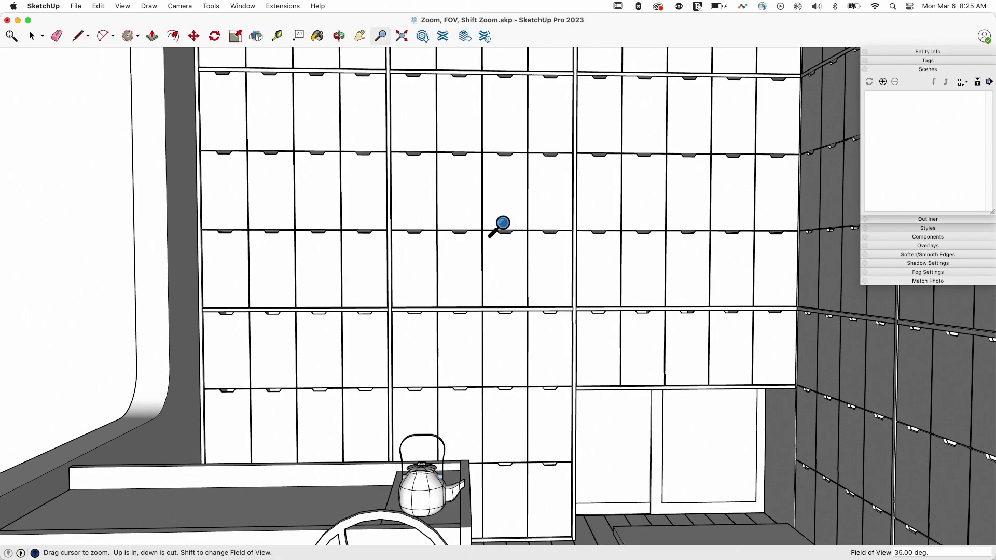
left_click_drag(501, 226, 496, 201)
left_click_drag(506, 273, 548, 557)
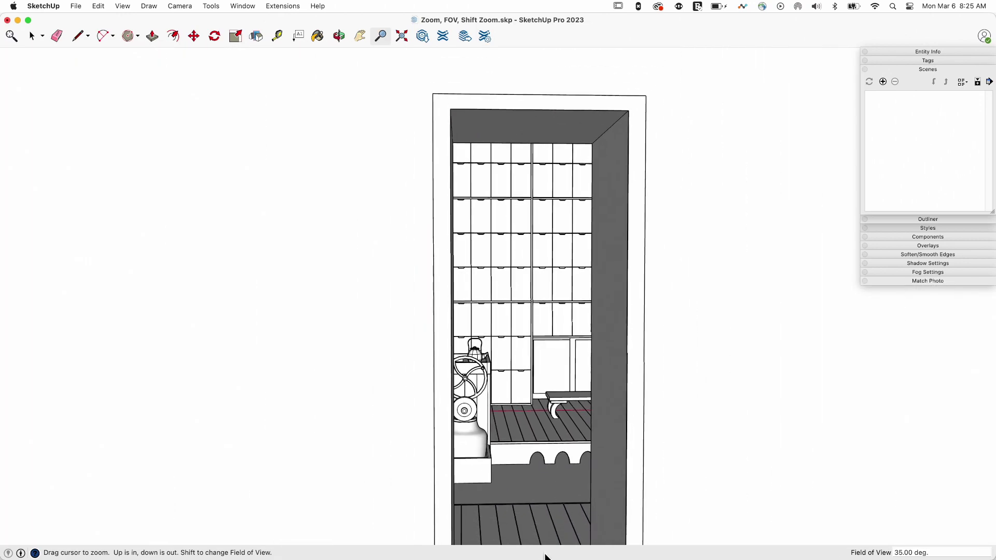
left_click_drag(504, 209, 488, 130)
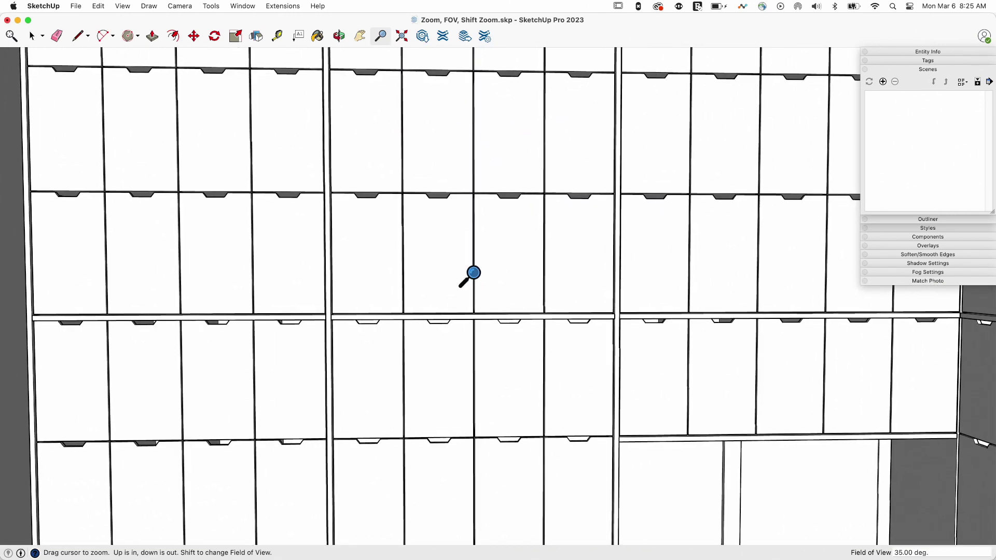
- Keep zooming in and out, finishing close on the drawer grid at 35.00 degrees
left_click_drag(481, 174, 465, 214)
left_click_drag(690, 464, 331, 388)
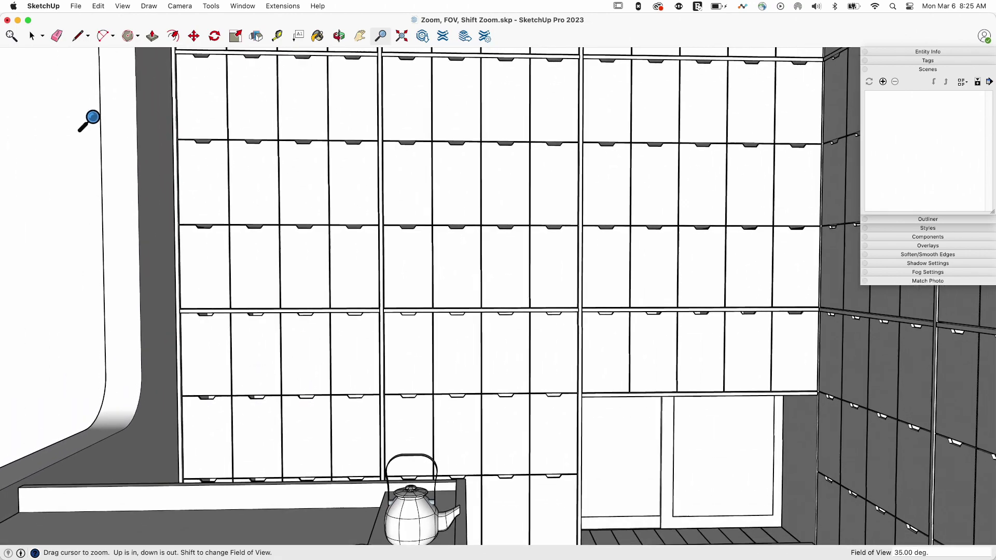
left_click_drag(91, 135, 150, 40)
left_click_drag(673, 254, 676, 328)
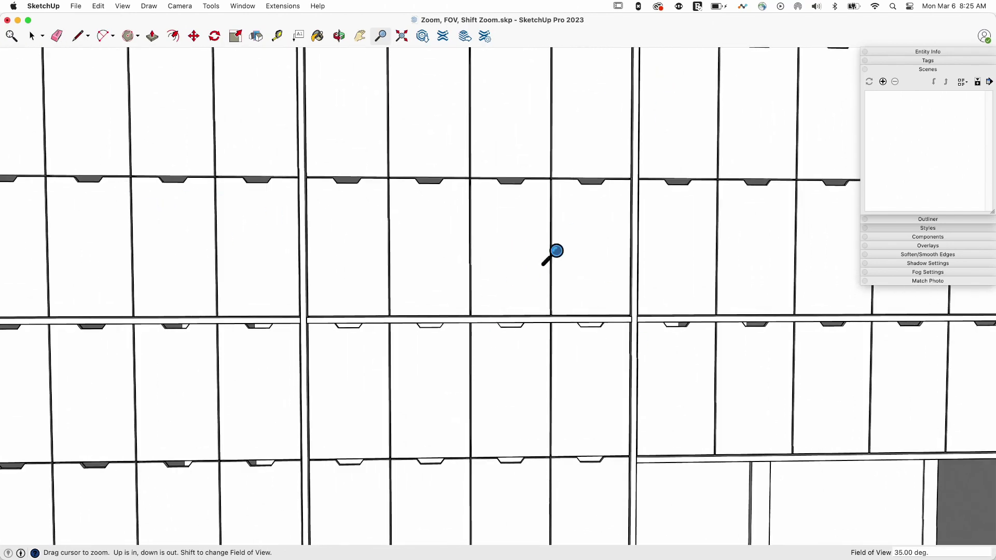
left_click_drag(788, 230, 9, 227)
left_click_drag(145, 193, 456, 259)
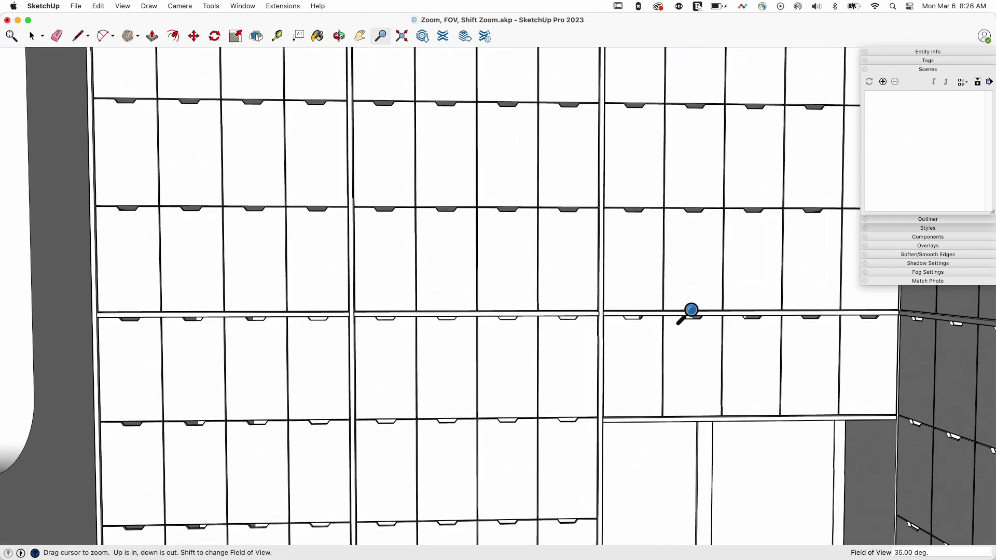
left_click_drag(555, 243, 506, 244)
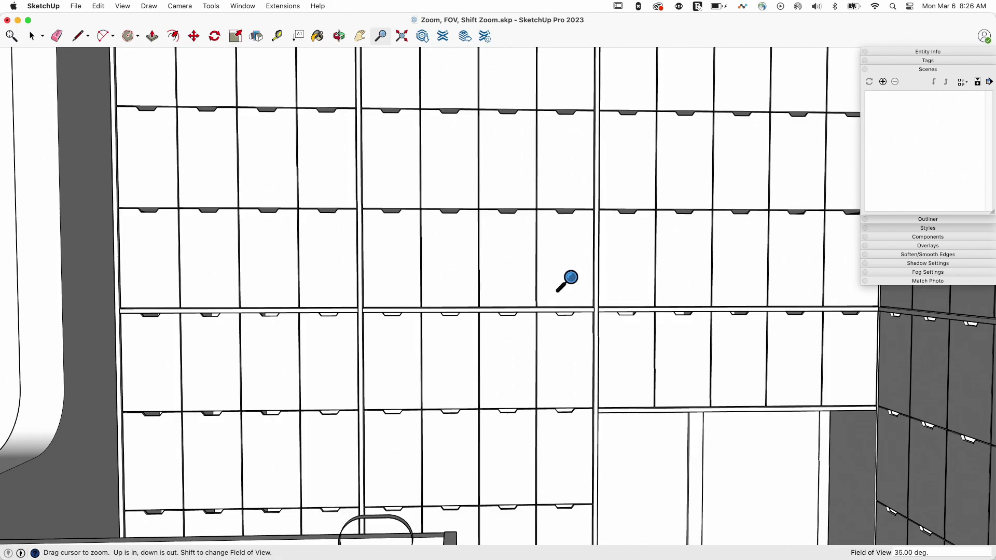
- Zoom in and out around the three vases on the wheel counter
scroll(820, 394, "up", 5)
scroll(820, 395, "down", 6)
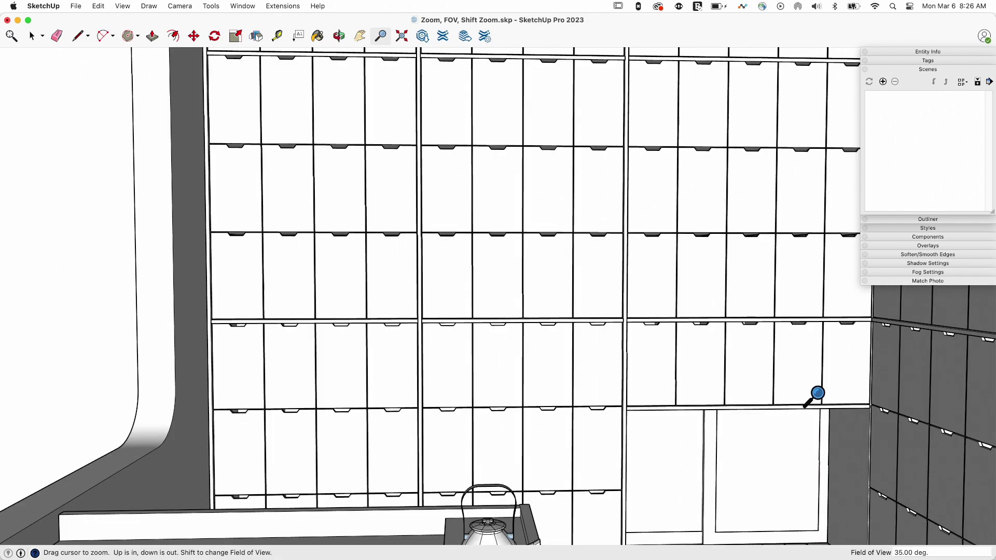
scroll(106, 258, "up", 4)
scroll(109, 258, "down", 5)
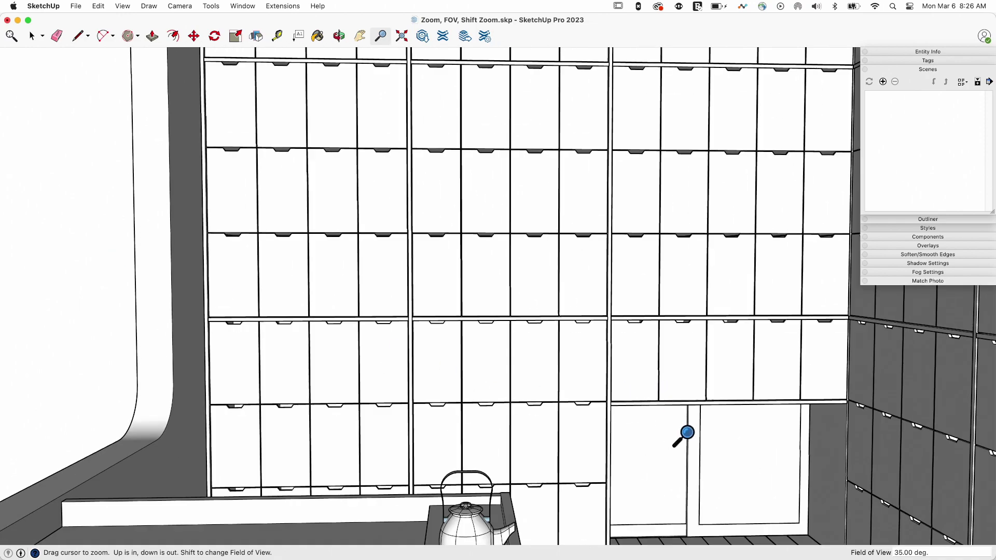
scroll(677, 431, "up", 5)
scroll(683, 434, "down", 4)
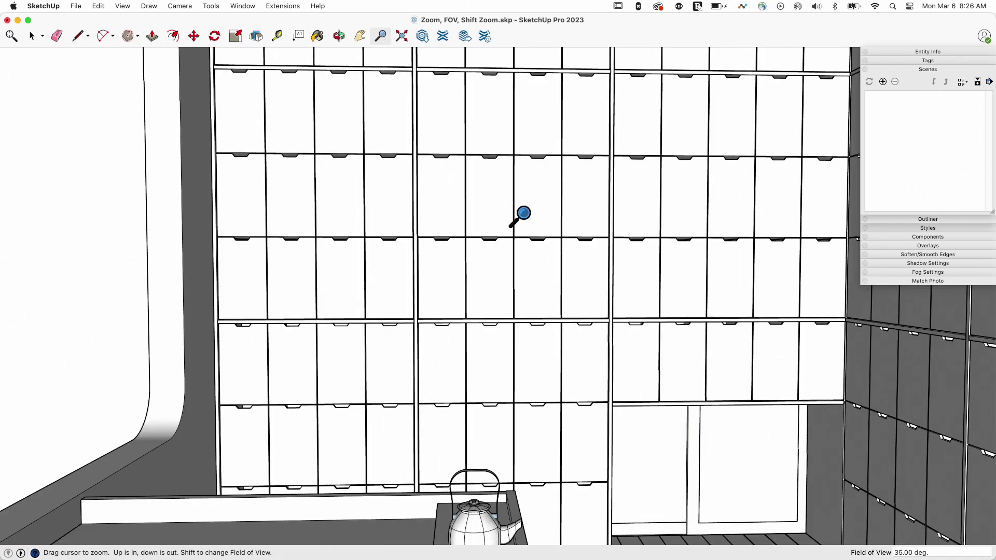
scroll(518, 218, "up", 5)
scroll(519, 218, "down", 4)
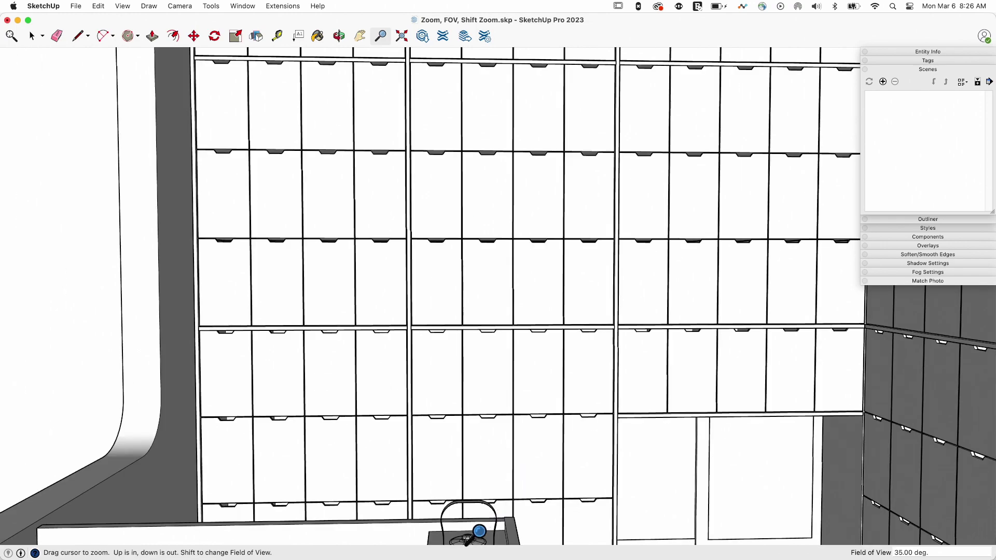
scroll(469, 539, "up", 4)
scroll(468, 540, "down", 5)
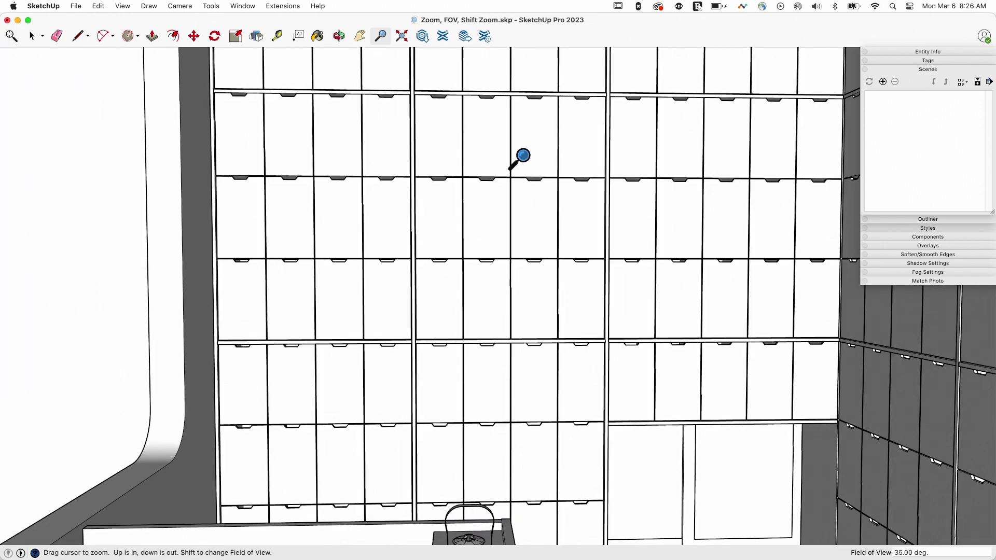
scroll(519, 156, "down", 4)
scroll(516, 107, "up", 2)
scroll(478, 507, "down", 4)
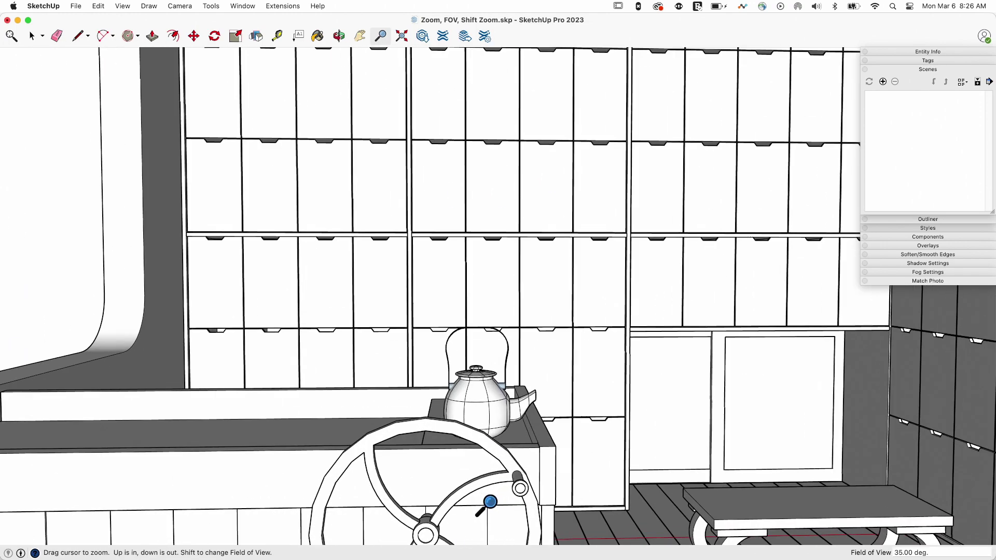
scroll(489, 85, "down", 3)
scroll(498, 490, "up", 5)
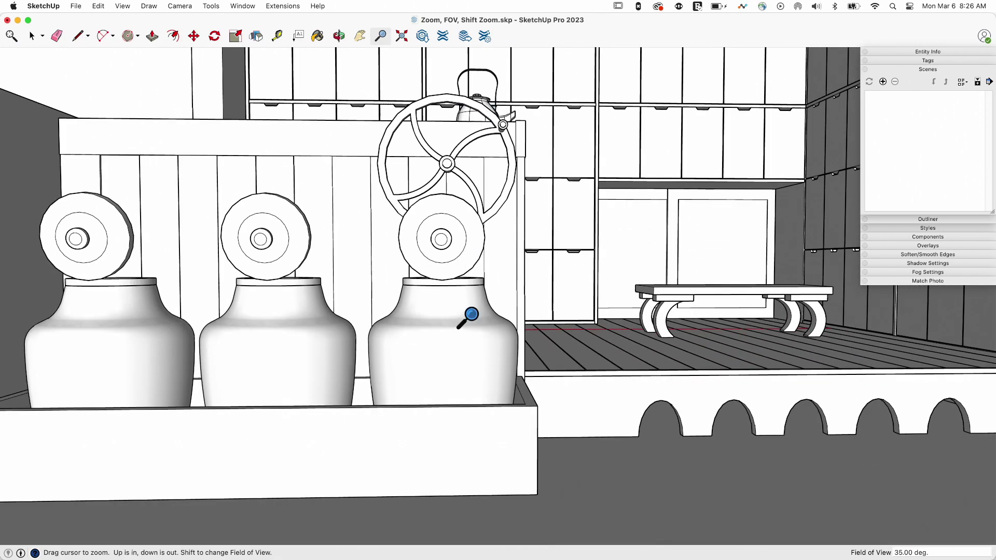
scroll(519, 194, "down", 3)
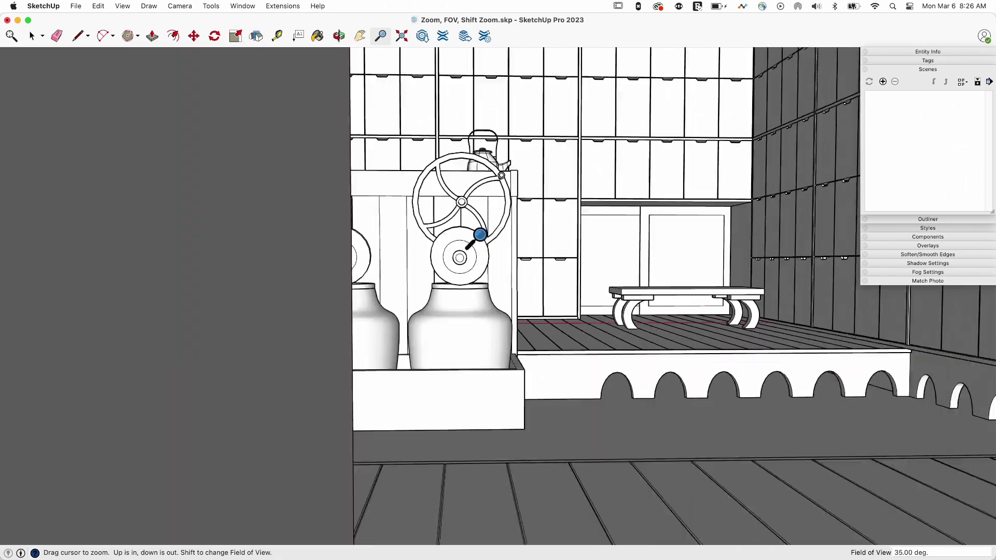
scroll(560, 256, "up", 2)
scroll(823, 339, "up", 5)
scroll(687, 307, "down", 3)
scroll(475, 195, "up", 6)
scroll(545, 224, "down", 4)
scroll(416, 187, "up", 5)
scroll(414, 301, "down", 4)
scroll(438, 147, "up", 5)
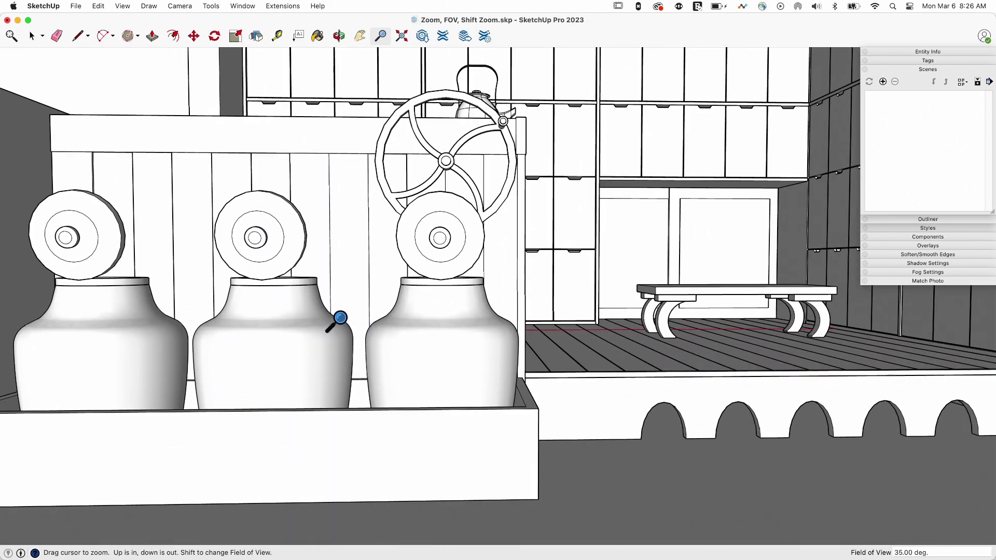
scroll(340, 318, "down", 10)
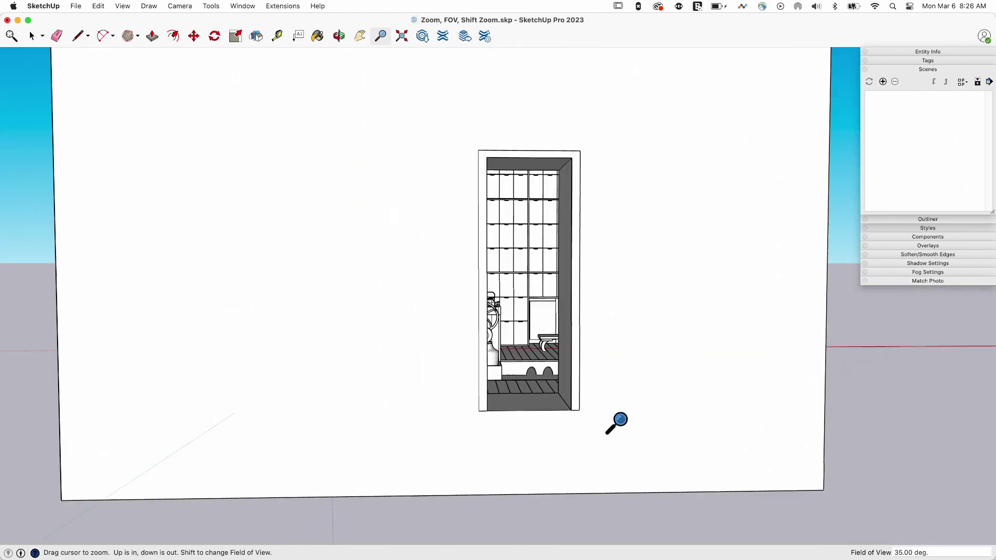
scroll(543, 185, "up", 8)
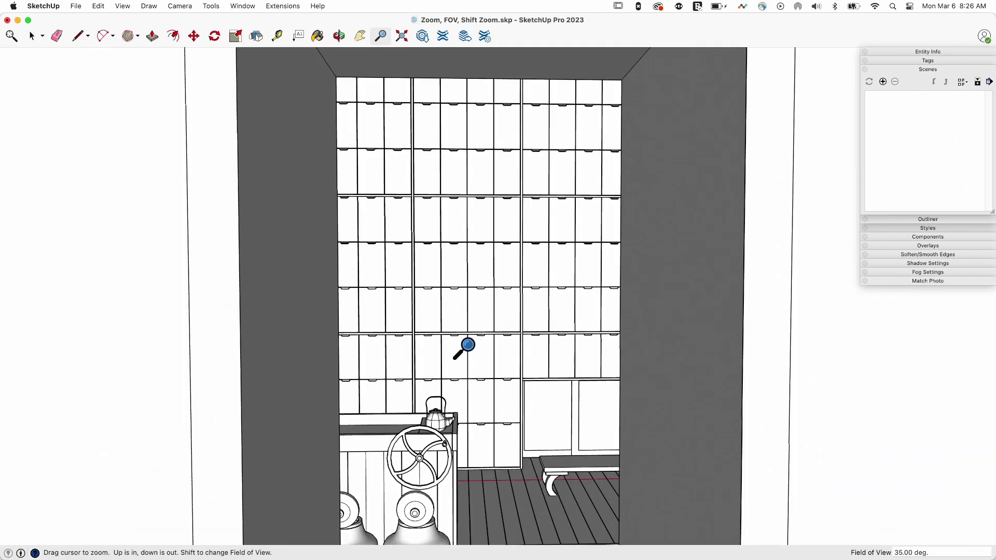
- Briefly widen then restore the field of view, and close in on the wall tiles at 35 degrees
key("o")
key("z")
left_click_drag(467, 314, 439, 342, "shift")
scroll(438, 344, "up", 6)
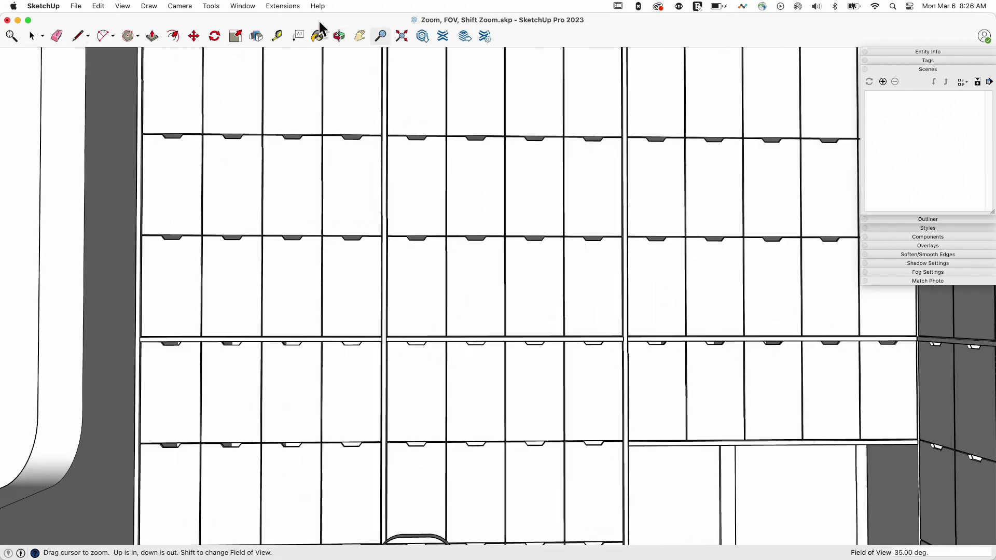
- Widen the camera field of view to 115.87 degrees using Camera > Field of View
left_click(181, 6)
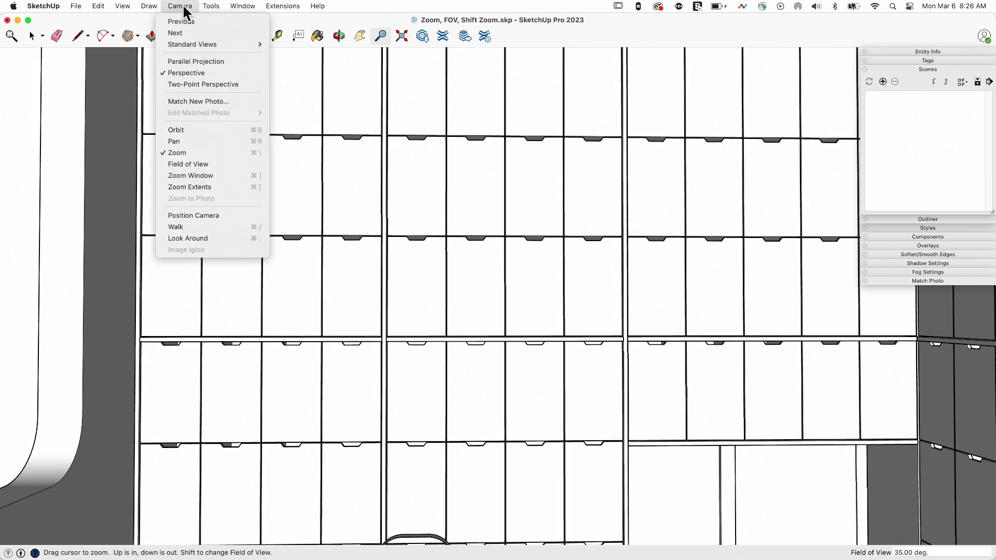
left_click(192, 164)
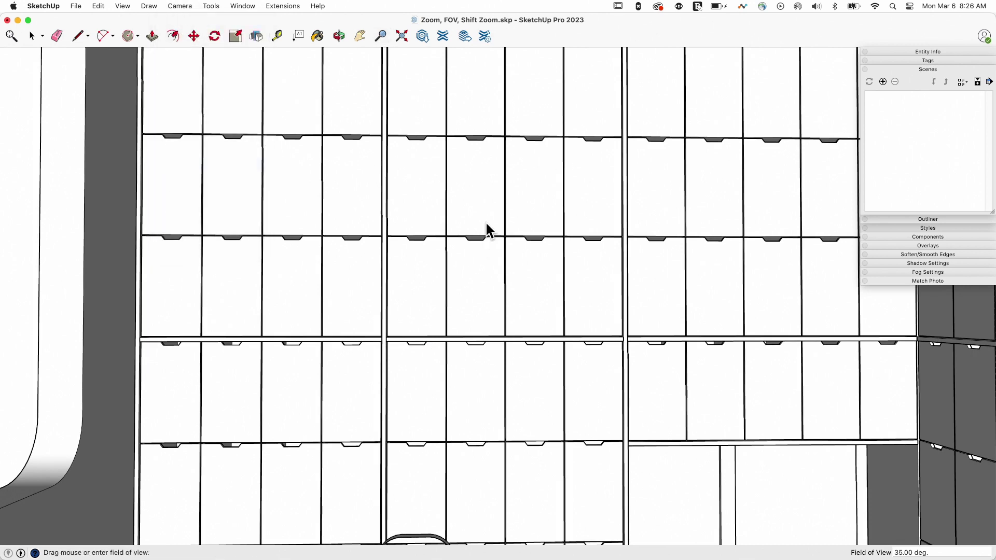
left_click_drag(521, 214, 480, 105)
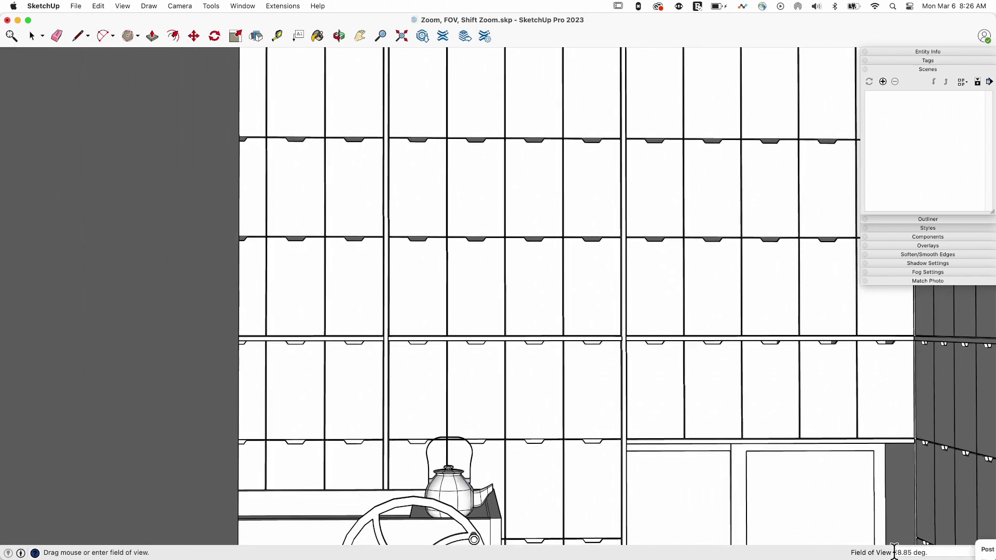
scroll(531, 179, "down", 2)
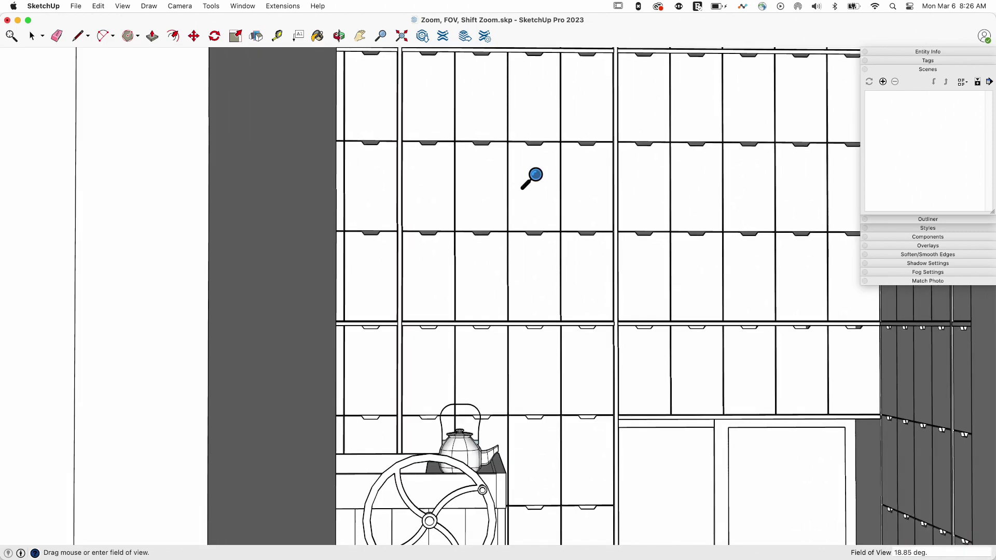
scroll(532, 179, "down", 2)
left_click_drag(563, 173, 509, 105)
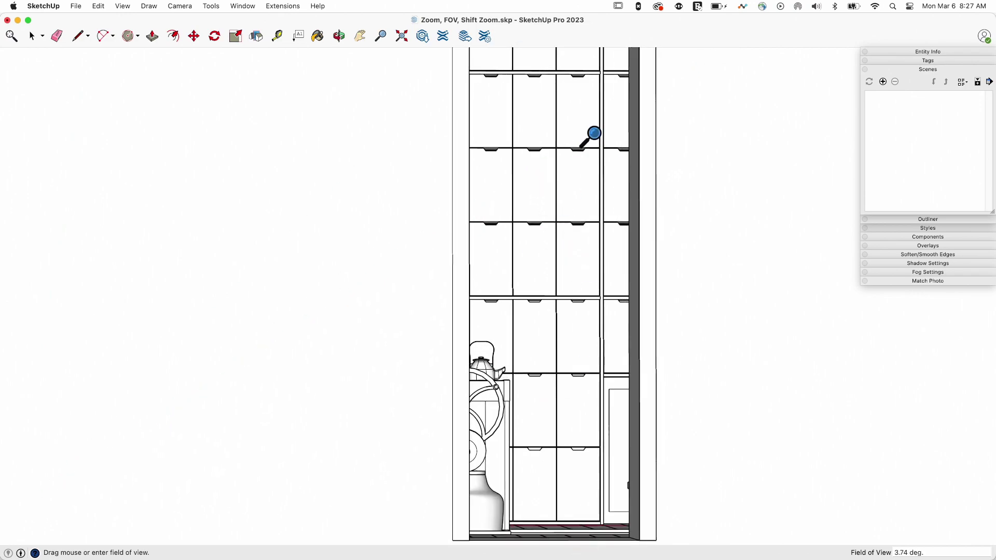
left_click_drag(590, 373, 490, 112, "shift")
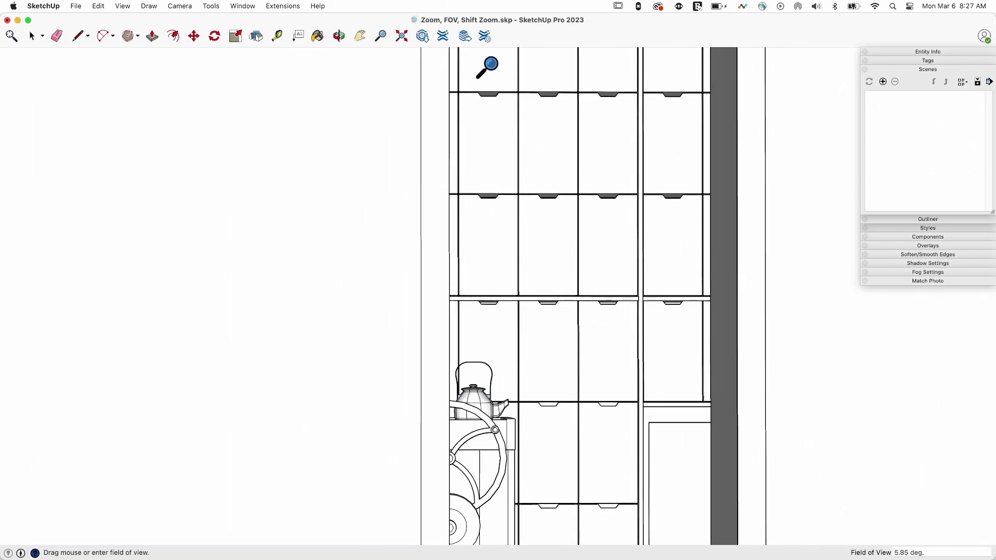
left_click_drag(562, 232, 485, 356, "shift")
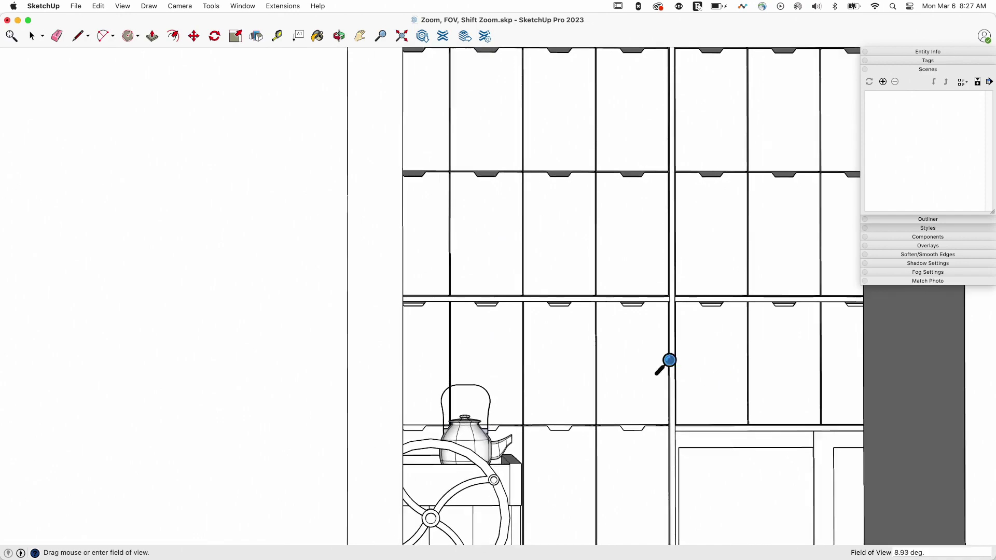
left_click_drag(667, 364, 598, 245, "shift")
- Orbit around the shelves until the counter, kettle and urns are seen head-on
scroll(597, 244, "down", 3)
middle_click_drag(697, 278, 653, 240)
scroll(654, 240, "down", 5)
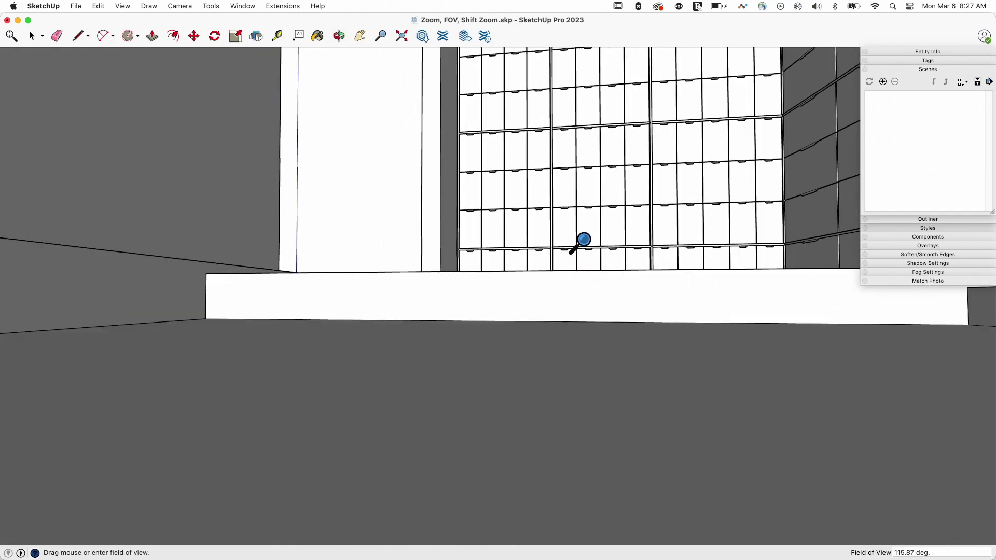
mouse_move(584, 240)
middle_mouse_down()
mouse_move(634, 239)
mouse_move(567, 182)
mouse_move(596, 249)
mouse_move(645, 239)
mouse_move(767, 278)
mouse_move(807, 276)
mouse_move(700, 313)
mouse_move(587, 313)
mouse_move(576, 263)
mouse_move(635, 325)
mouse_move(571, 235)
middle_mouse_up()
key("z")
middle_click_drag(686, 176, 678, 232)
middle_click_drag(630, 203, 516, 311)
middle_click_drag(375, 195, 357, 205)
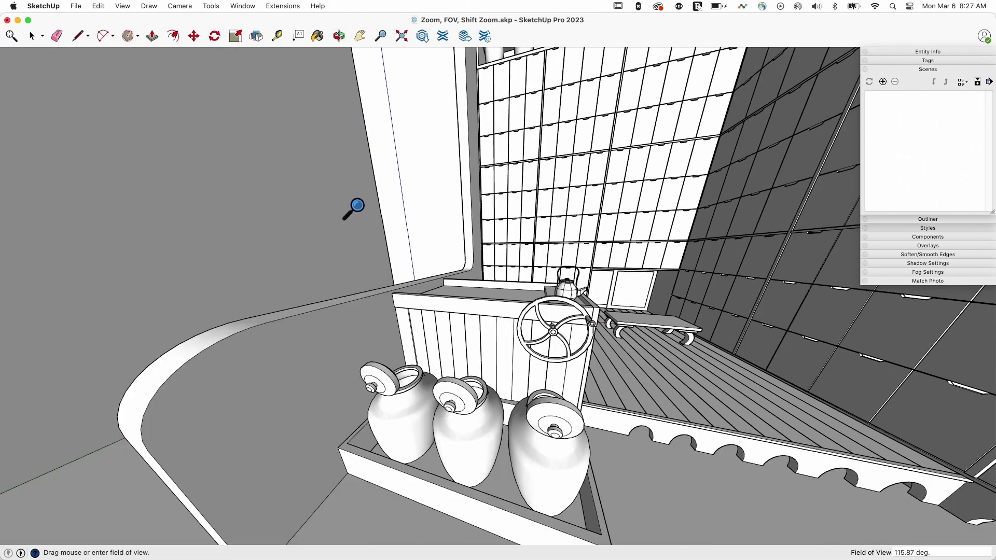
middle_click_drag(760, 208, 723, 174)
- Tilt the view to look through the doorway with a 32.13-degree field of view
scroll(574, 174, "down", 3)
key("o")
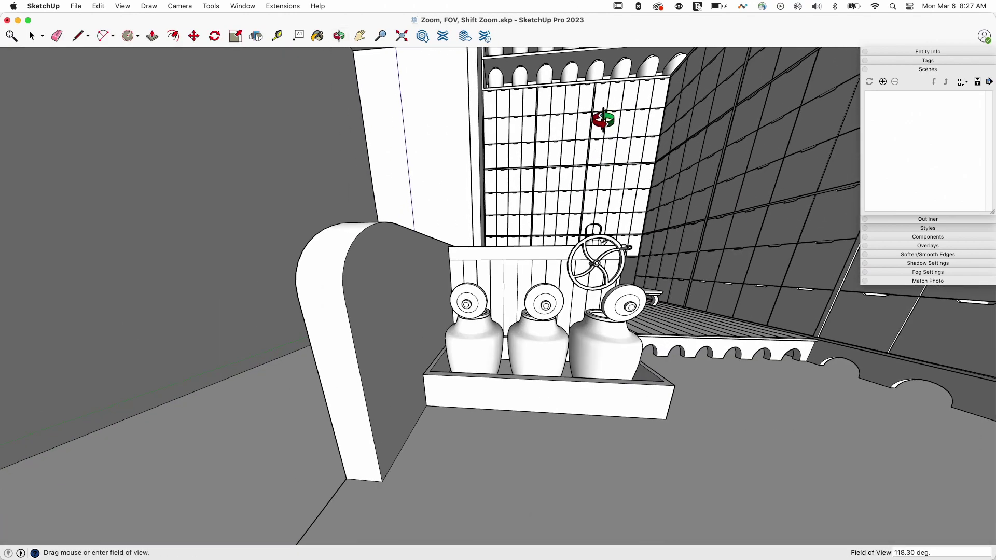
left_click_drag(600, 116, 494, 107)
middle_click_drag(493, 107, 561, 256)
scroll(563, 253, "up", 5)
- Zoom into the room and widen the field of view to 117.52 degrees with the Zoom tool
scroll(503, 289, "up", 5)
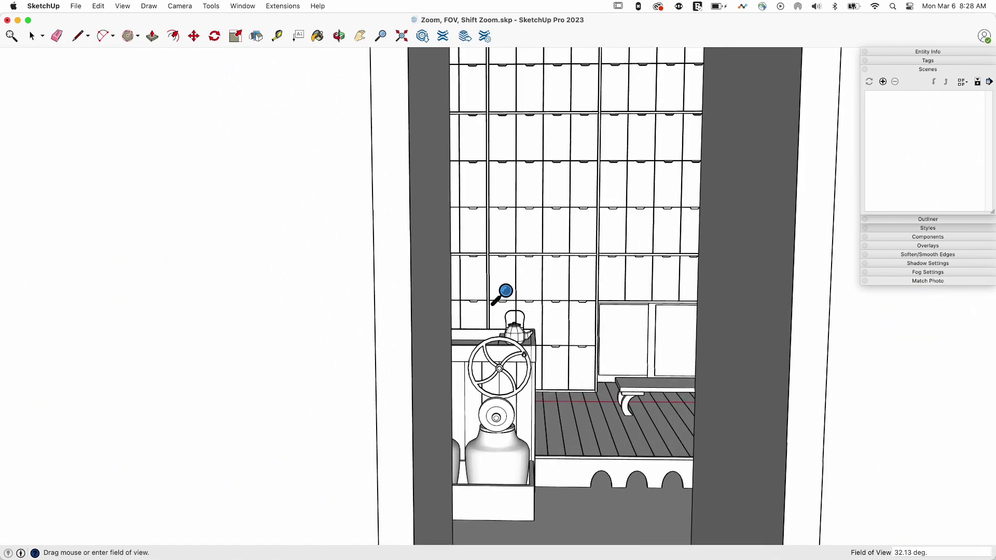
scroll(605, 313, "up", 5)
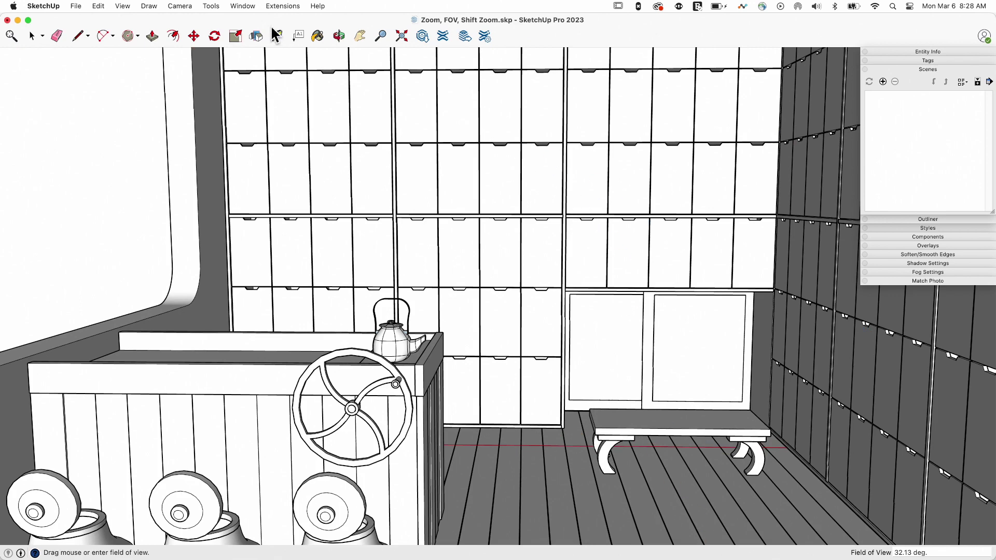
left_click(210, 6)
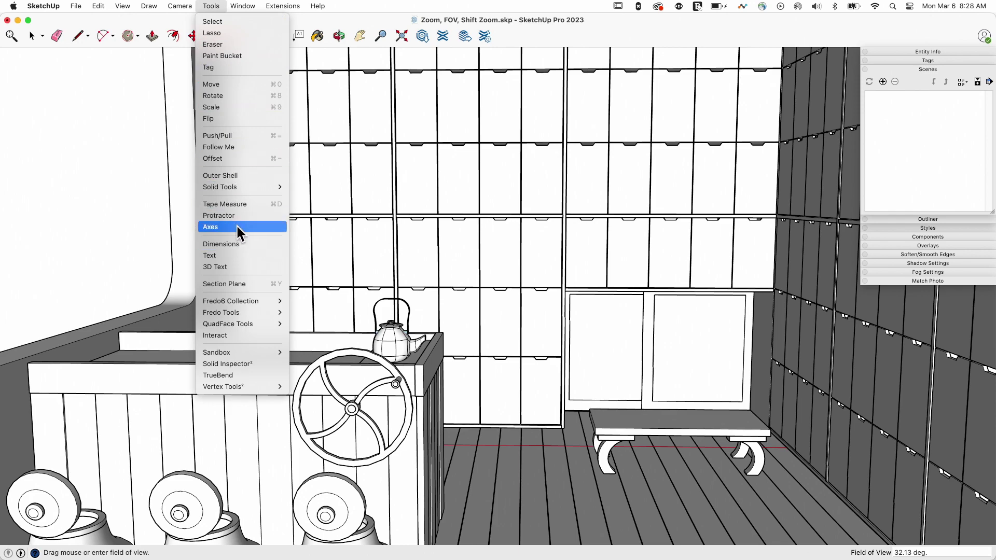
left_click(384, 39)
left_click_drag(481, 145, 500, 434)
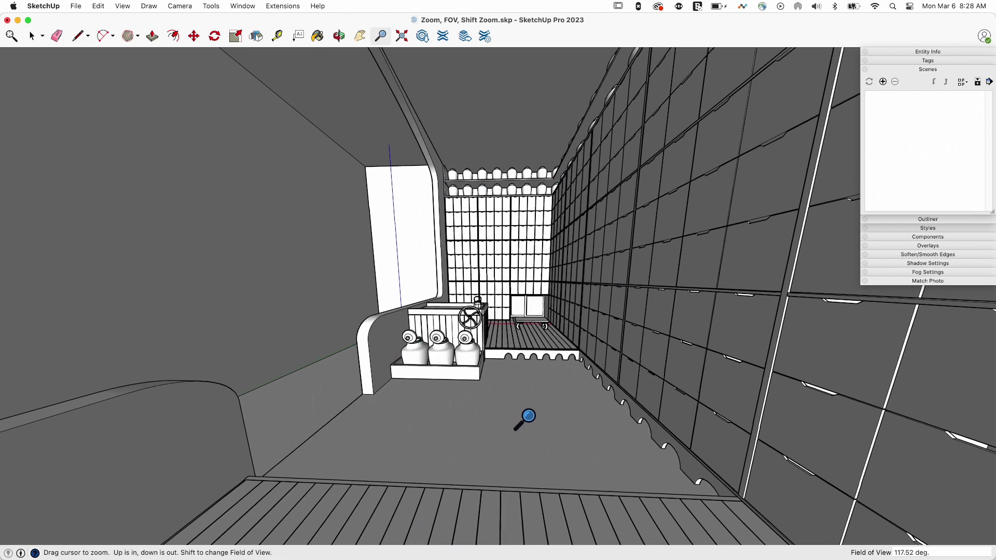
- Narrow the field of view onto the back wall, then widen it to settle at 90.65 degrees
left_click_drag(526, 415, 525, 356, "shift")
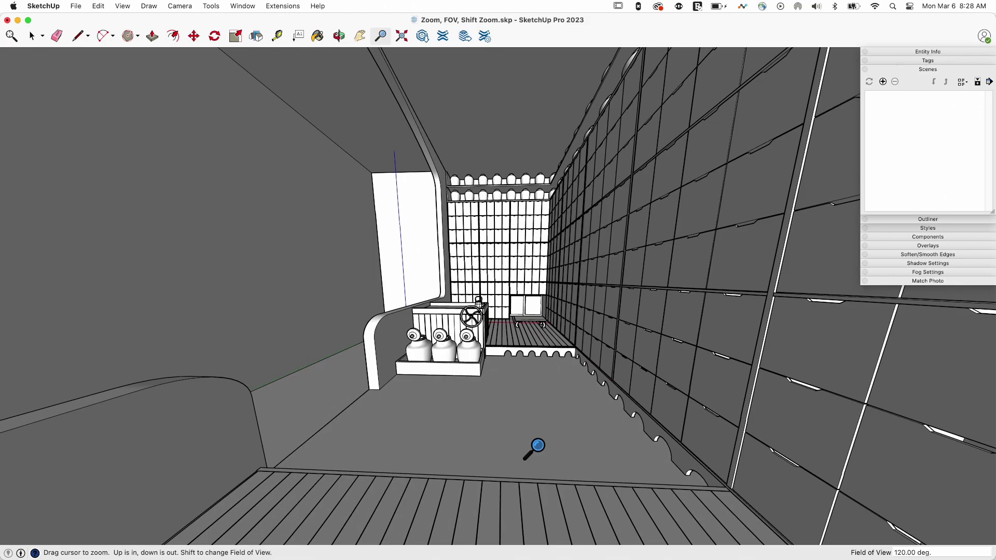
left_click_drag(536, 446, 534, 398, "shift")
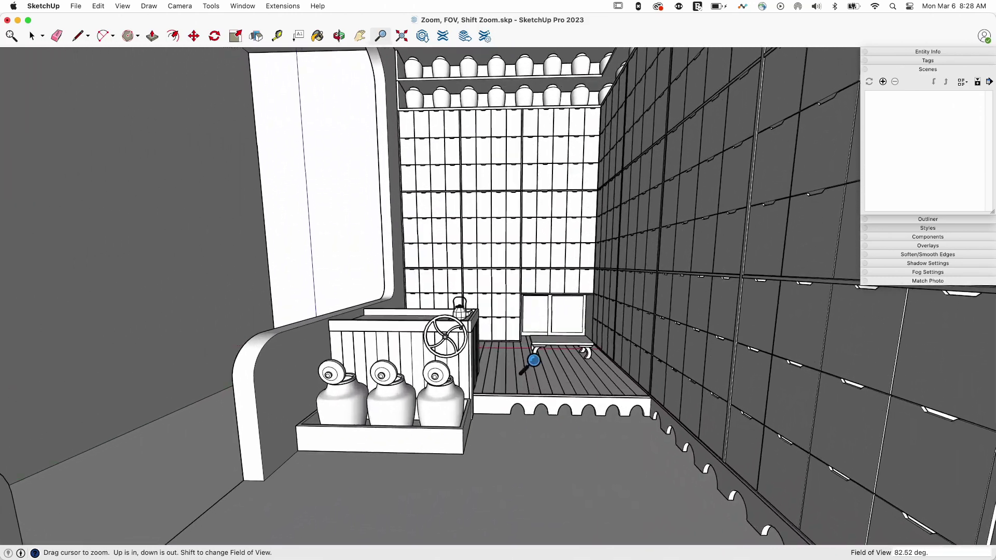
left_click_drag(534, 359, 545, 300, "shift")
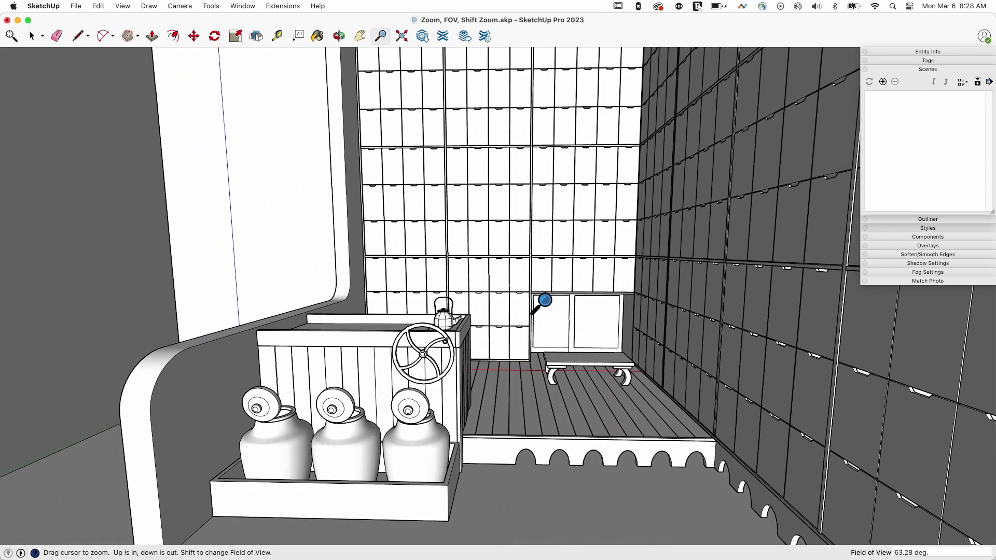
left_click_drag(545, 300, 556, 340, "shift")
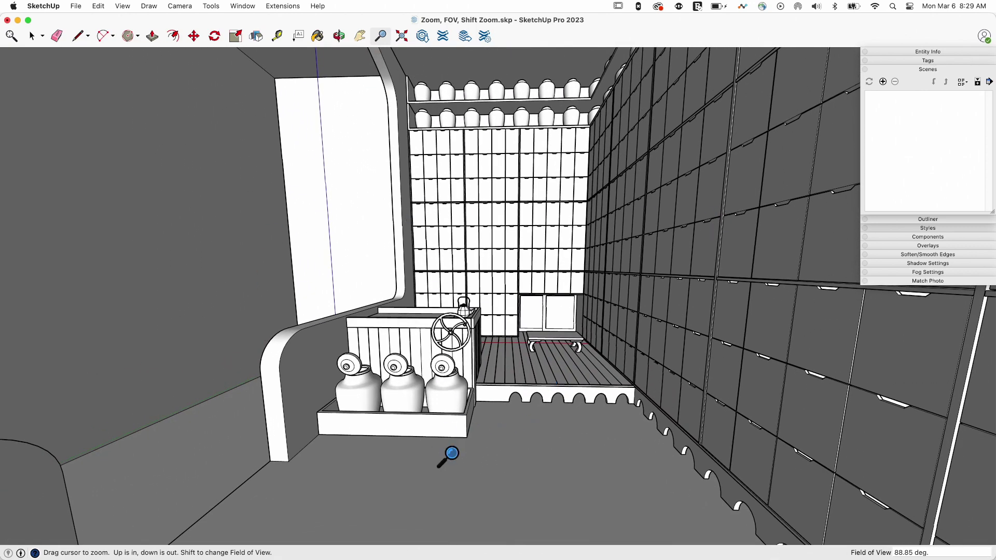
left_click_drag(471, 202, 498, 212, "shift")
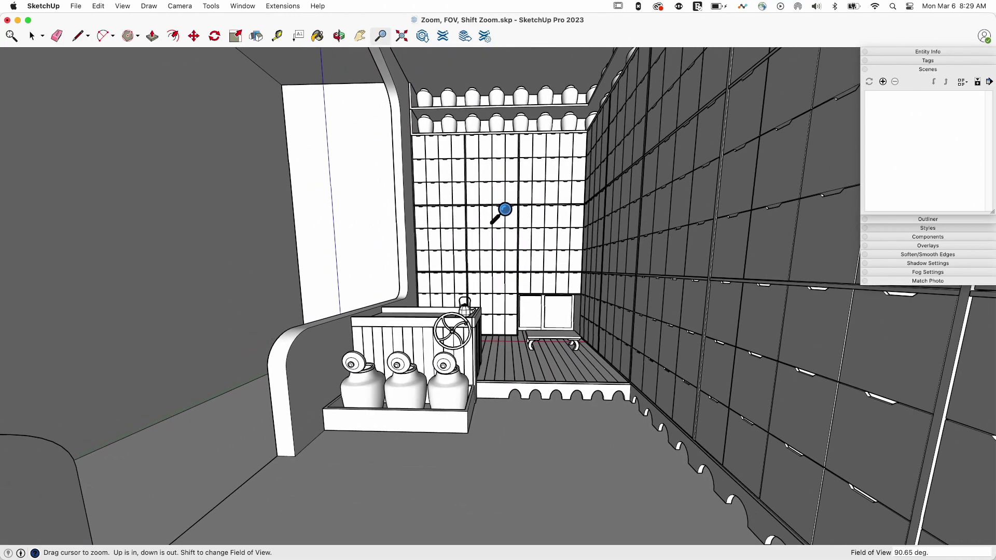